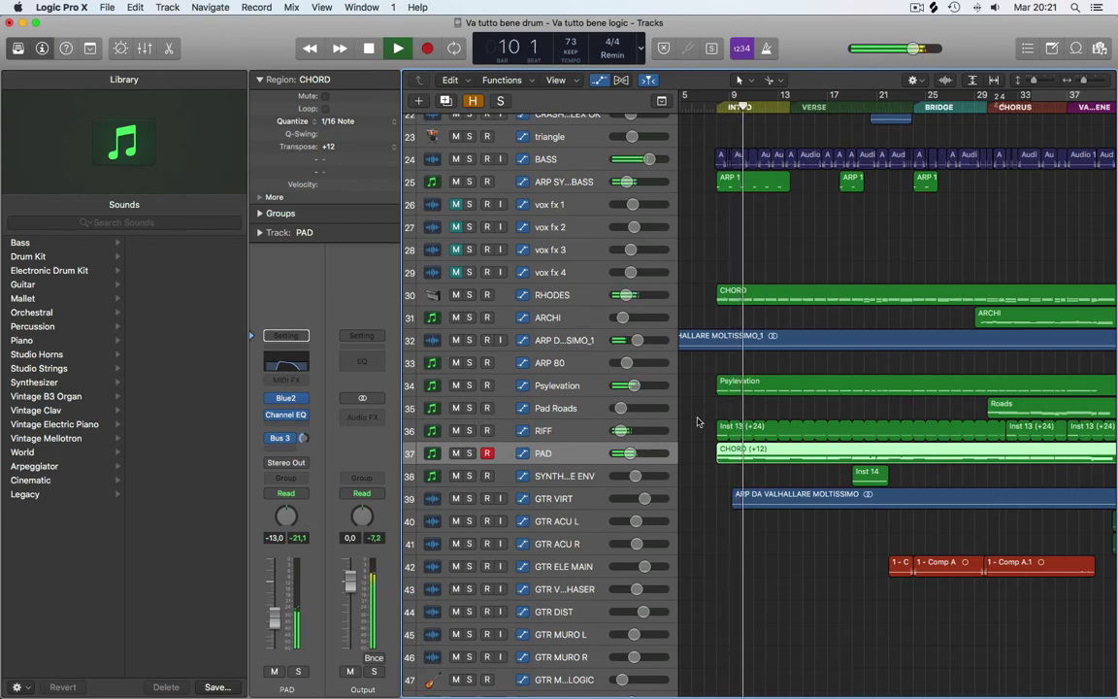
Step: Set the PAD track's volume to -12.8 dB, and view its Blue2 synth while briefly soloing the track
drag(612, 456, 627, 455)
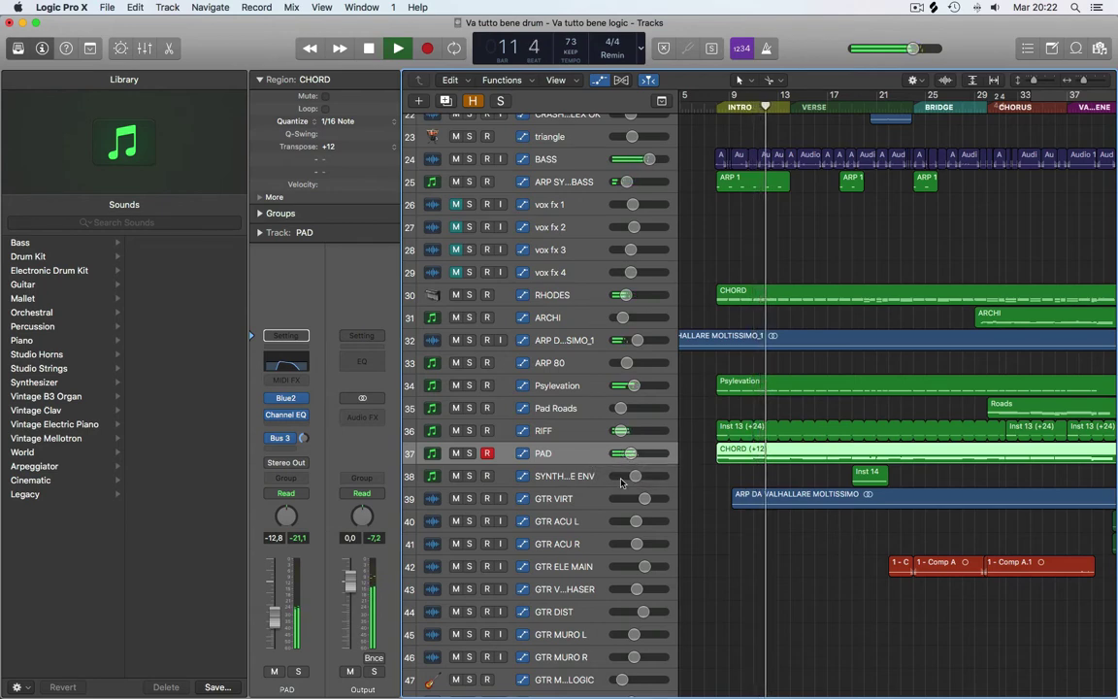
click(470, 454)
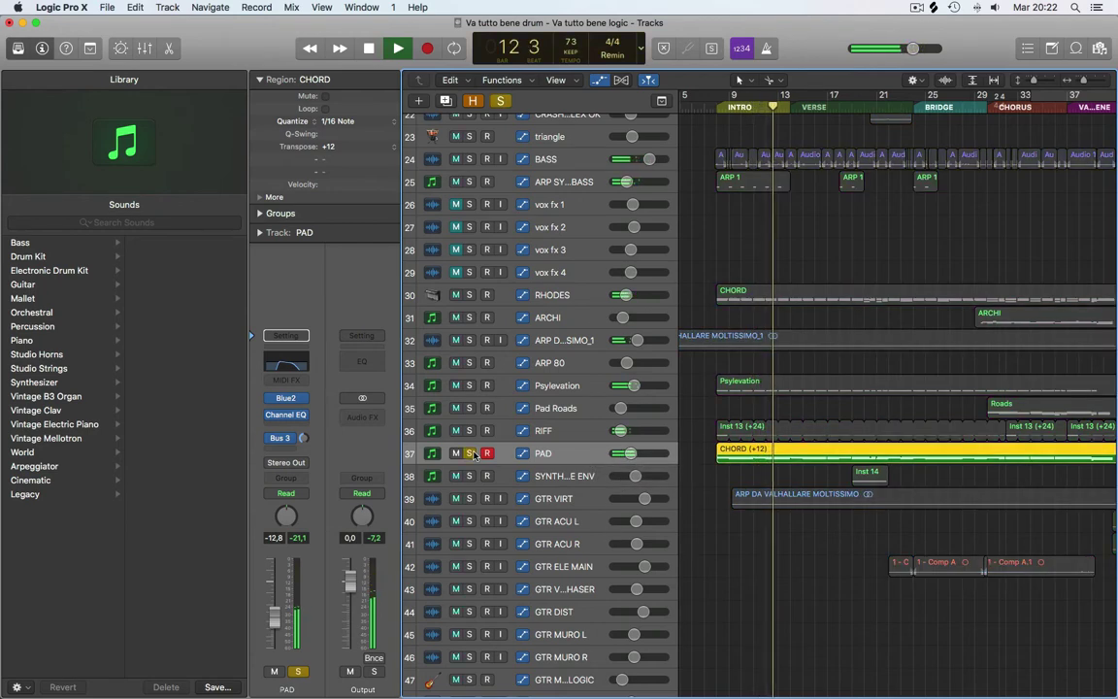
click(272, 416)
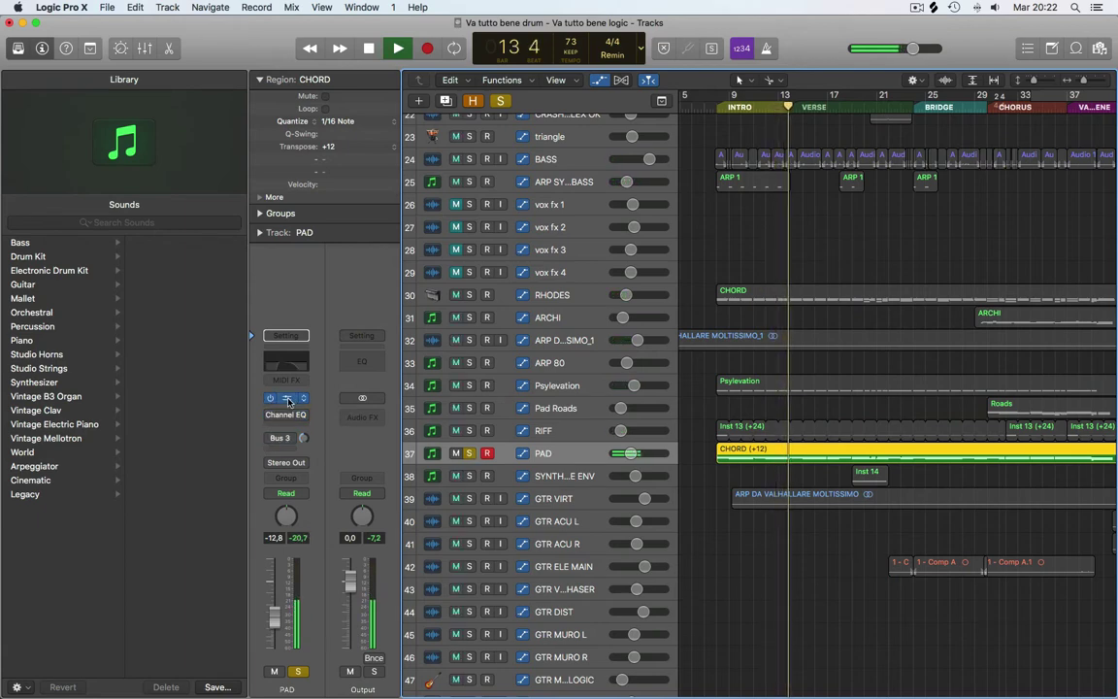
click(296, 398)
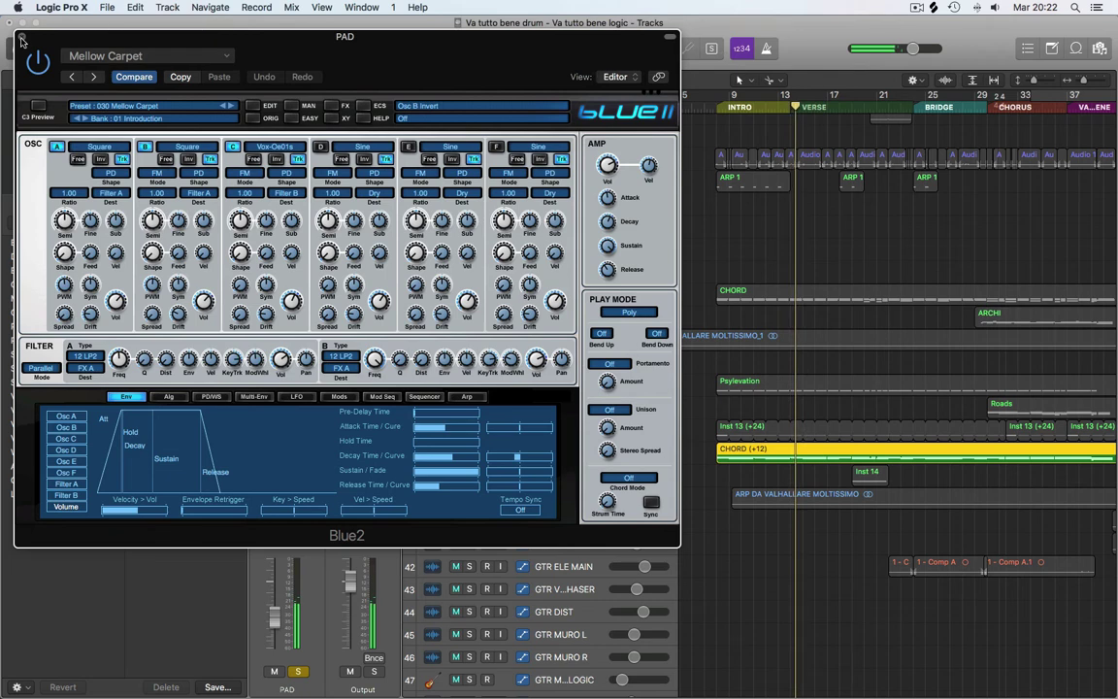
key(super+w)
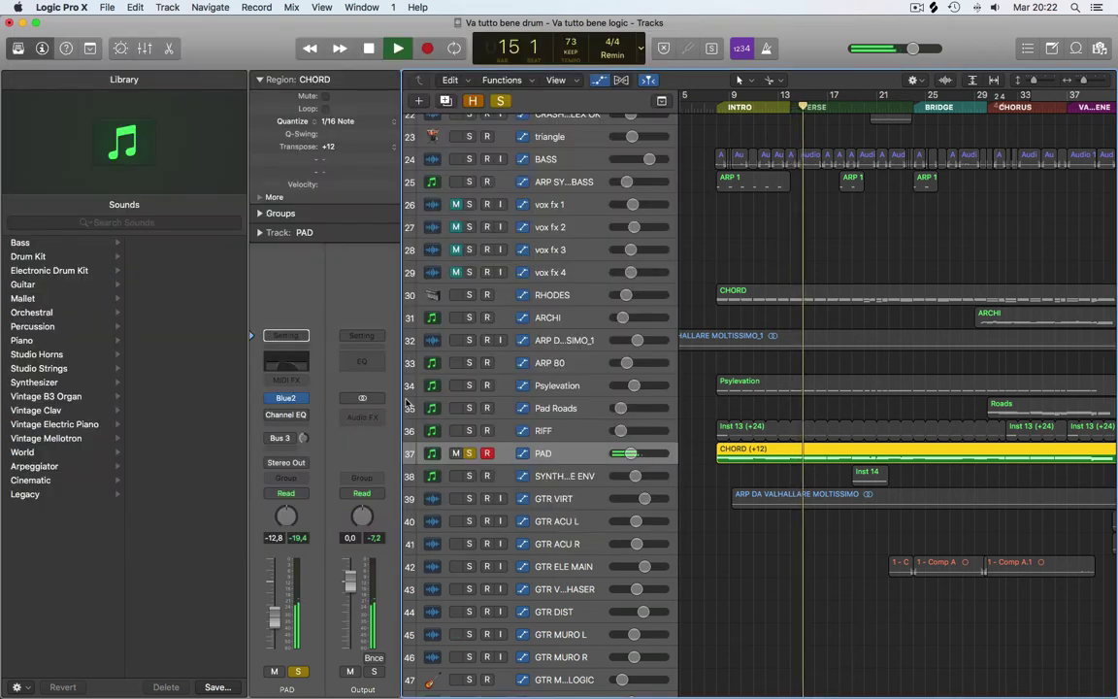
click(469, 454)
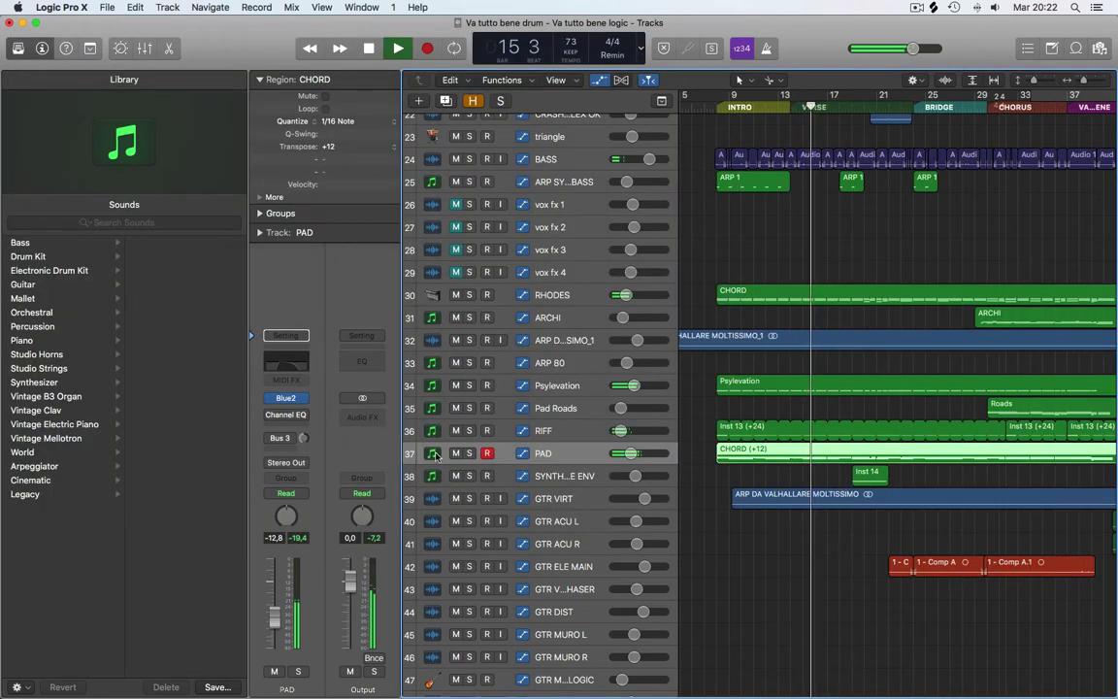
Step: Open the PAD channel's Channel EQ and play the selected CHORD region in solo
click(285, 417)
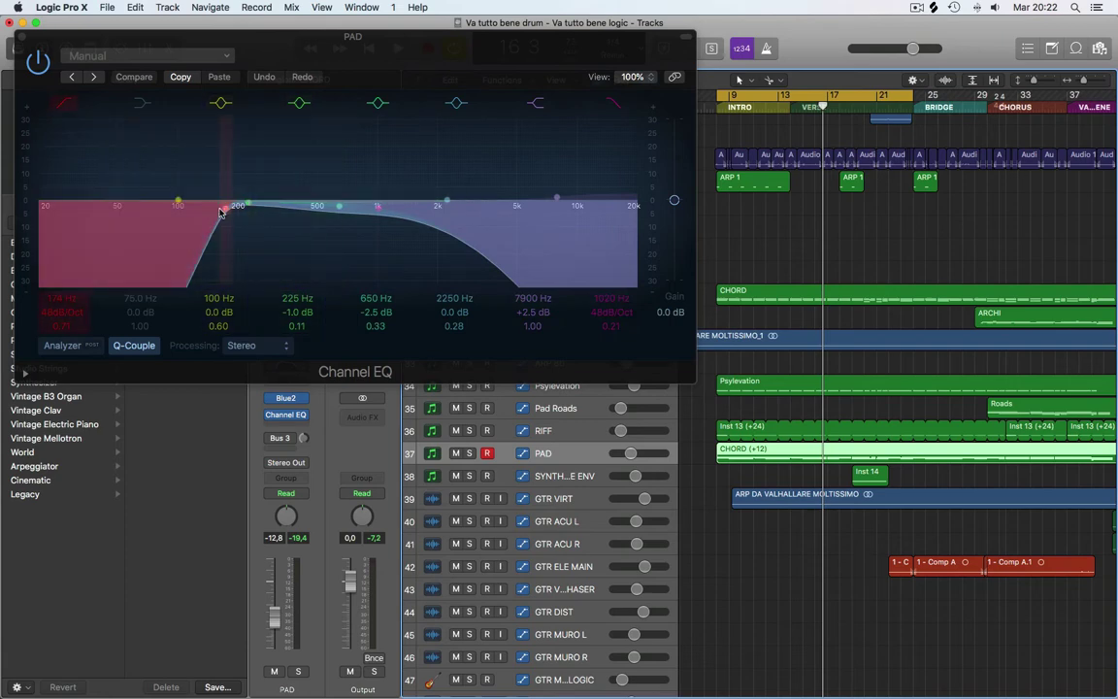
key(ctrl+s)
key(space)
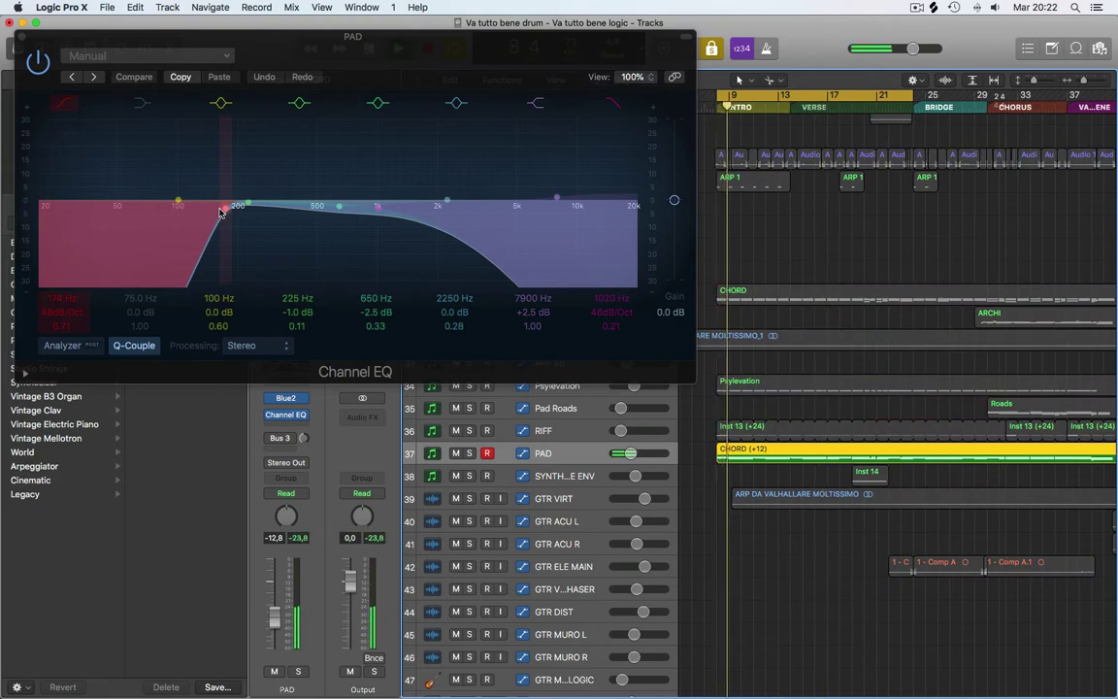
Step: Add a second send on the PAD channel to Bus 25 with its level at 0.0 dB
click(289, 442)
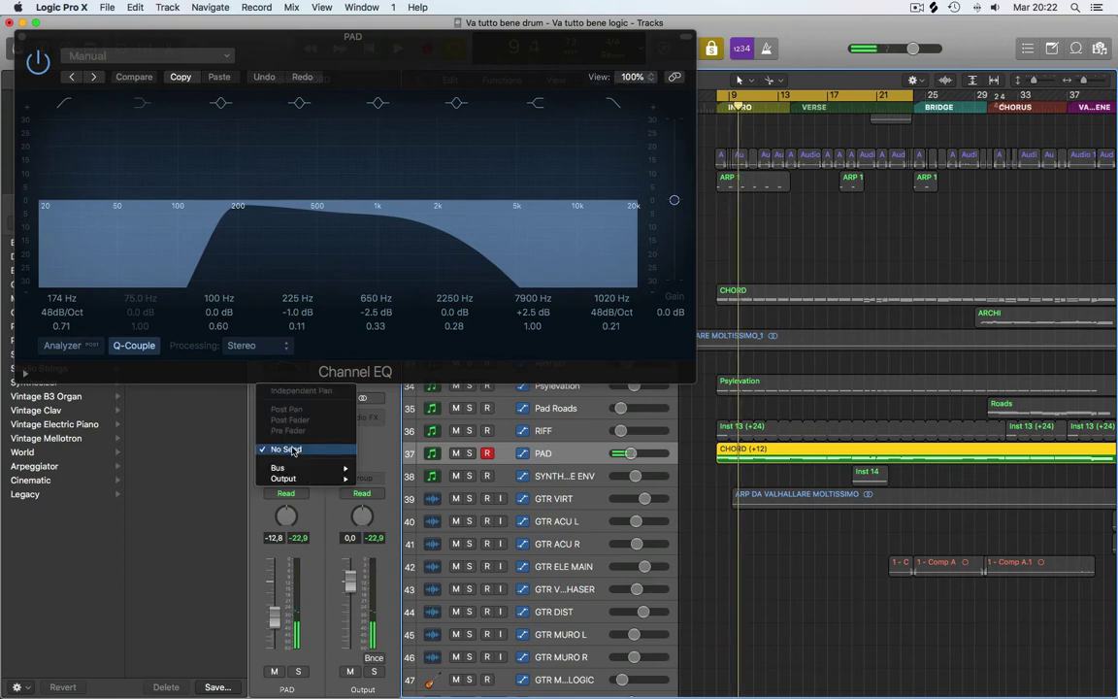
mouse_move(282, 468)
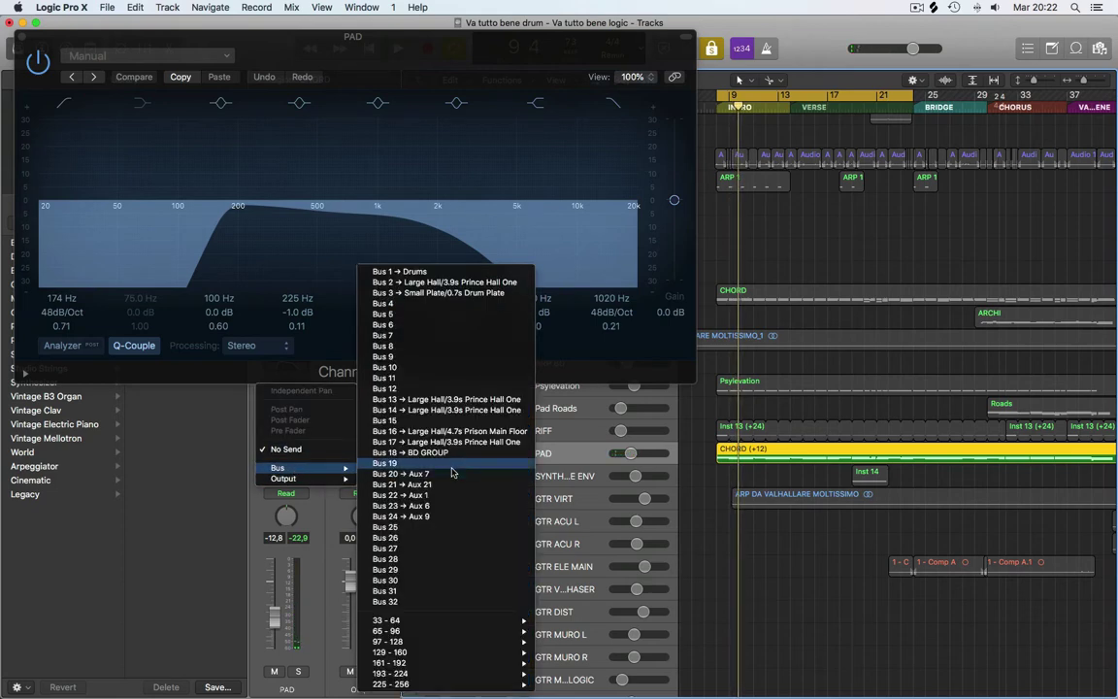
click(449, 527)
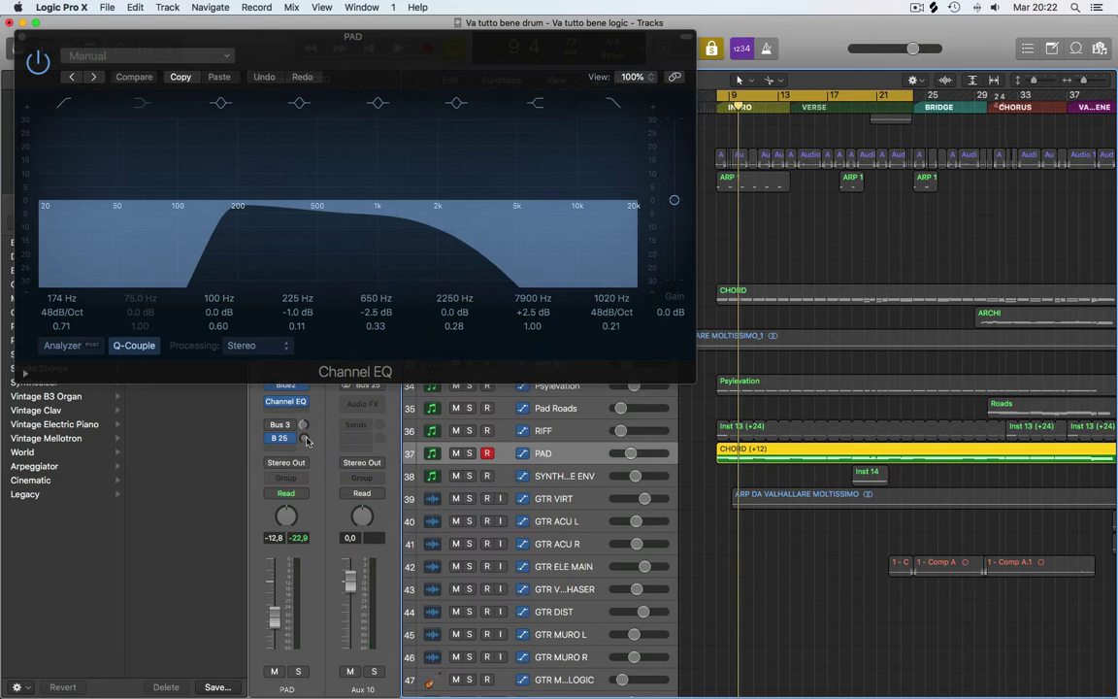
Step: Insert the stereo Soundtoys PanMan on the aux channel fed by Bus 25 and play the pad through it
click(380, 407)
mouse_move(398, 636)
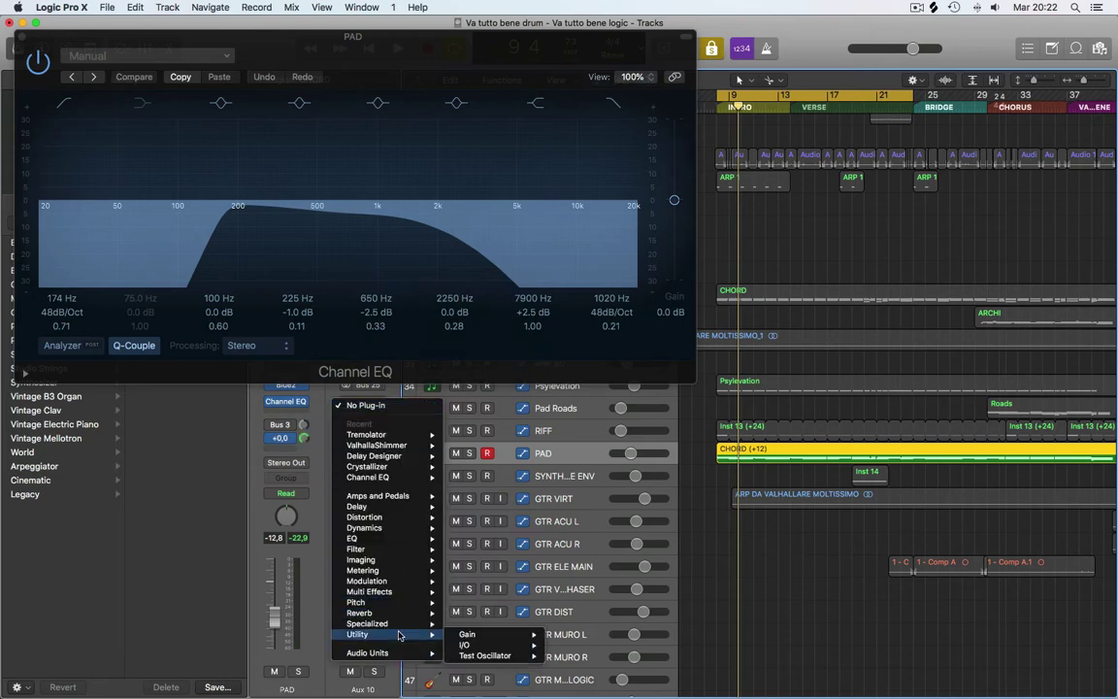
mouse_move(389, 657)
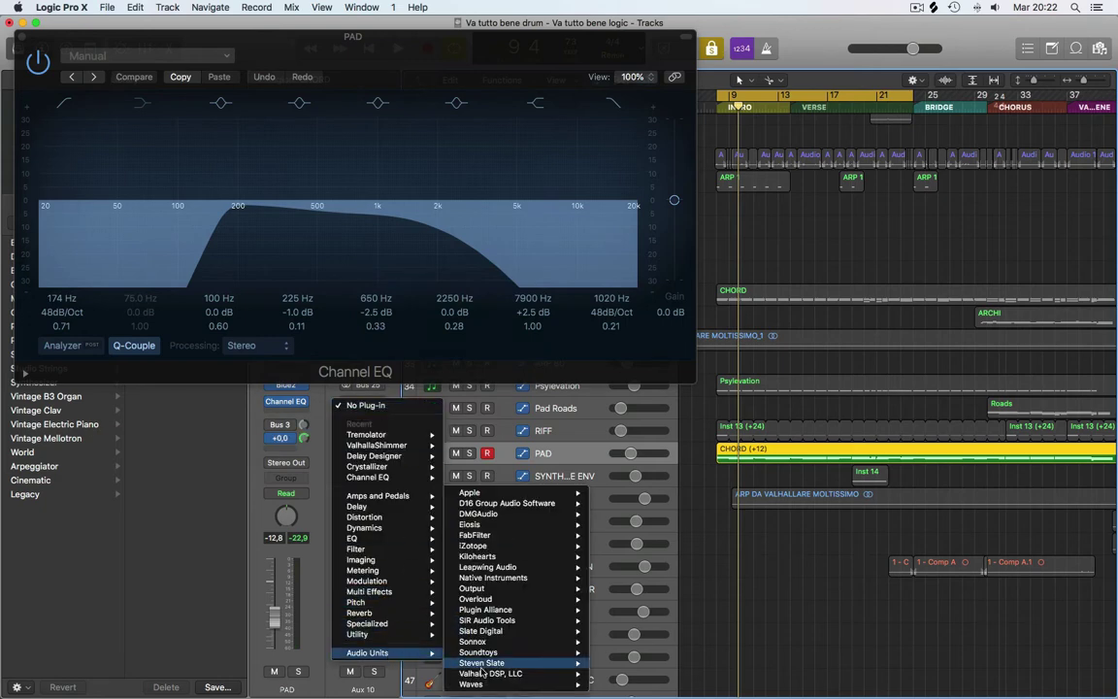
mouse_move(486, 652)
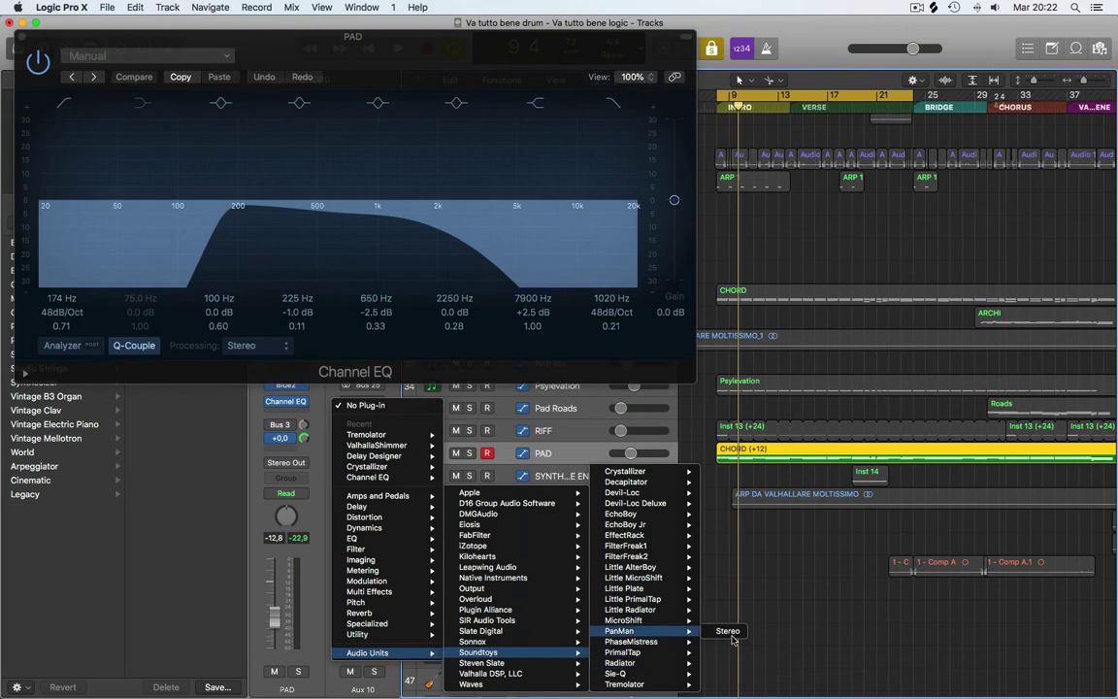
click(728, 632)
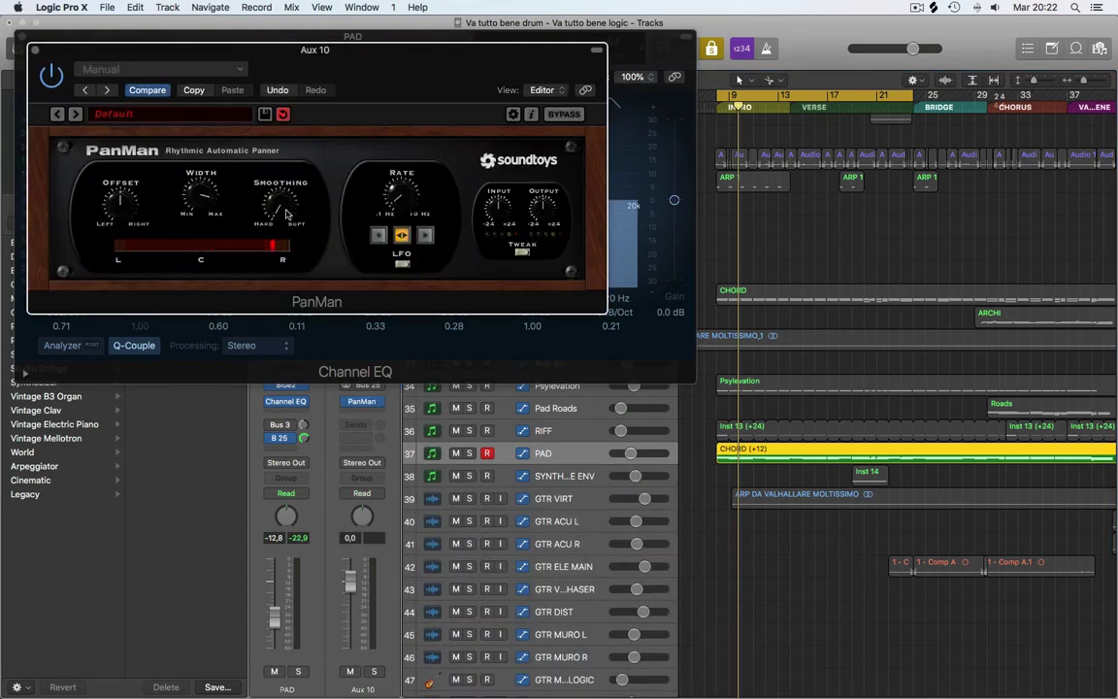
key(space)
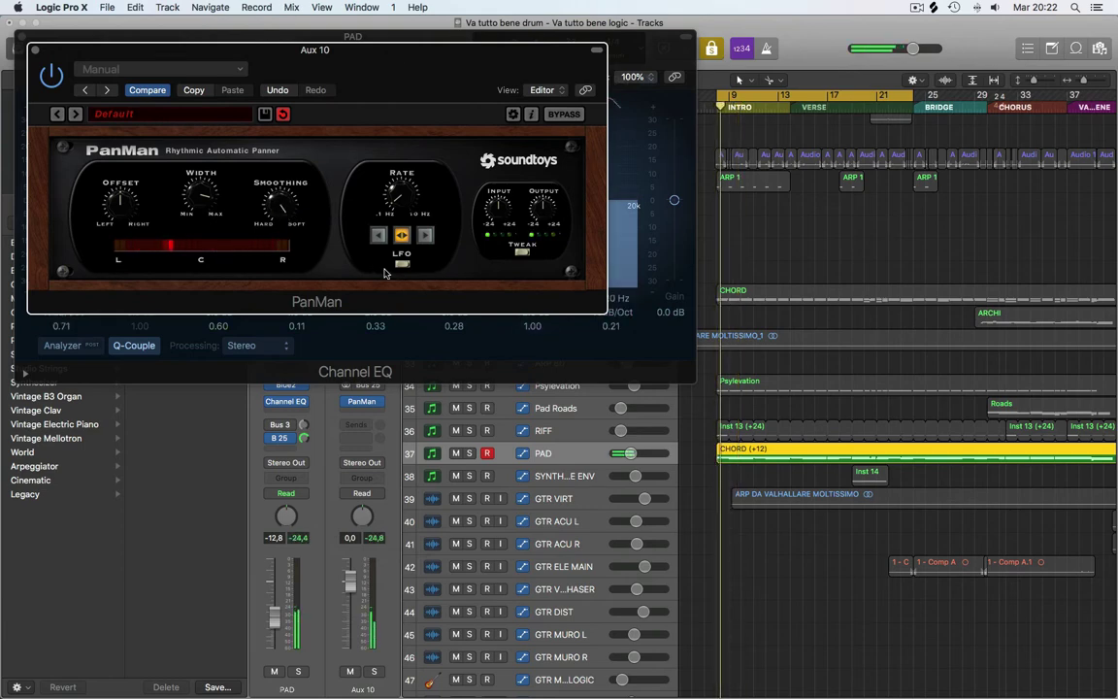
Step: Try a stereo AutoFilter after the Channel EQ on the PAD channel, then close its window
click(304, 406)
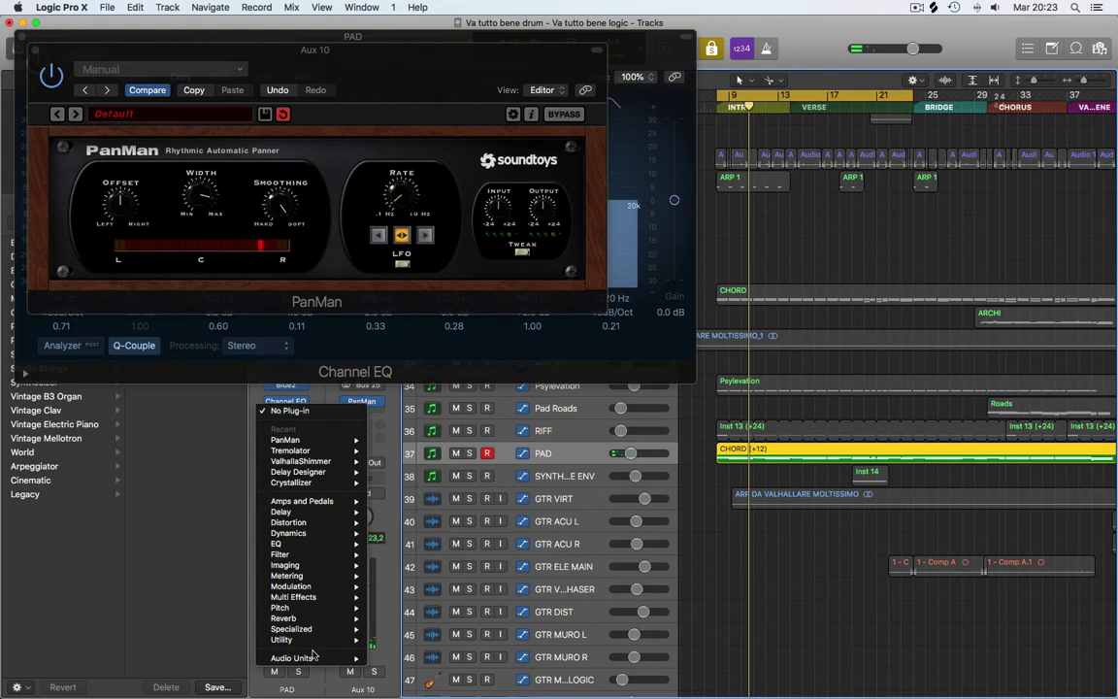
mouse_move(317, 557)
mouse_move(447, 554)
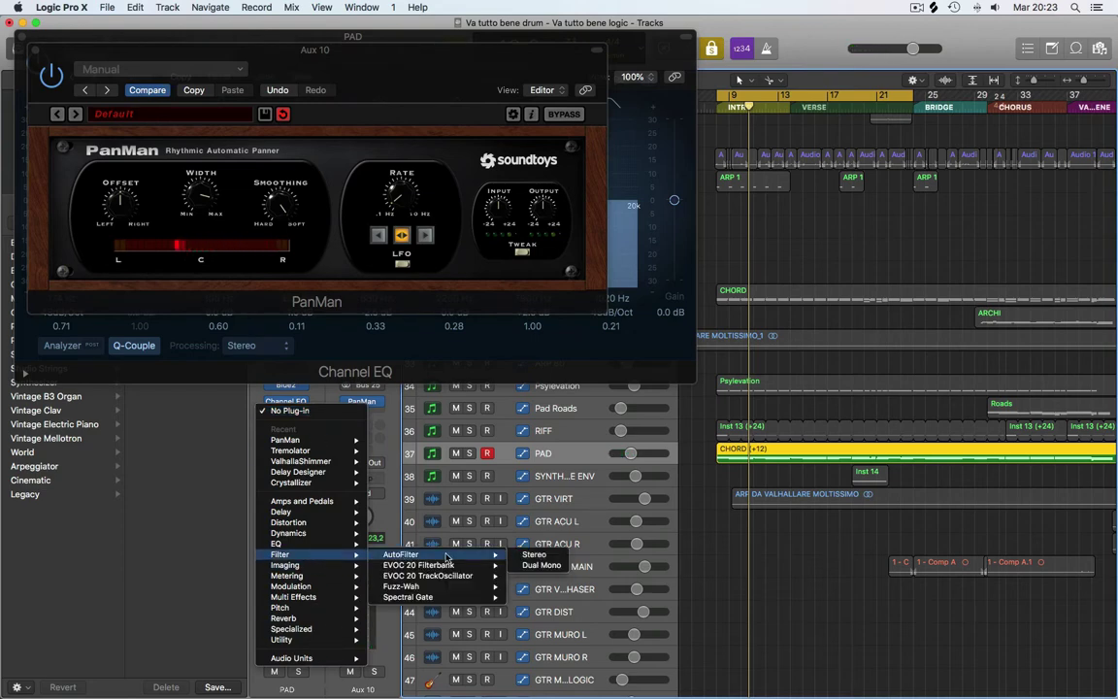
click(524, 555)
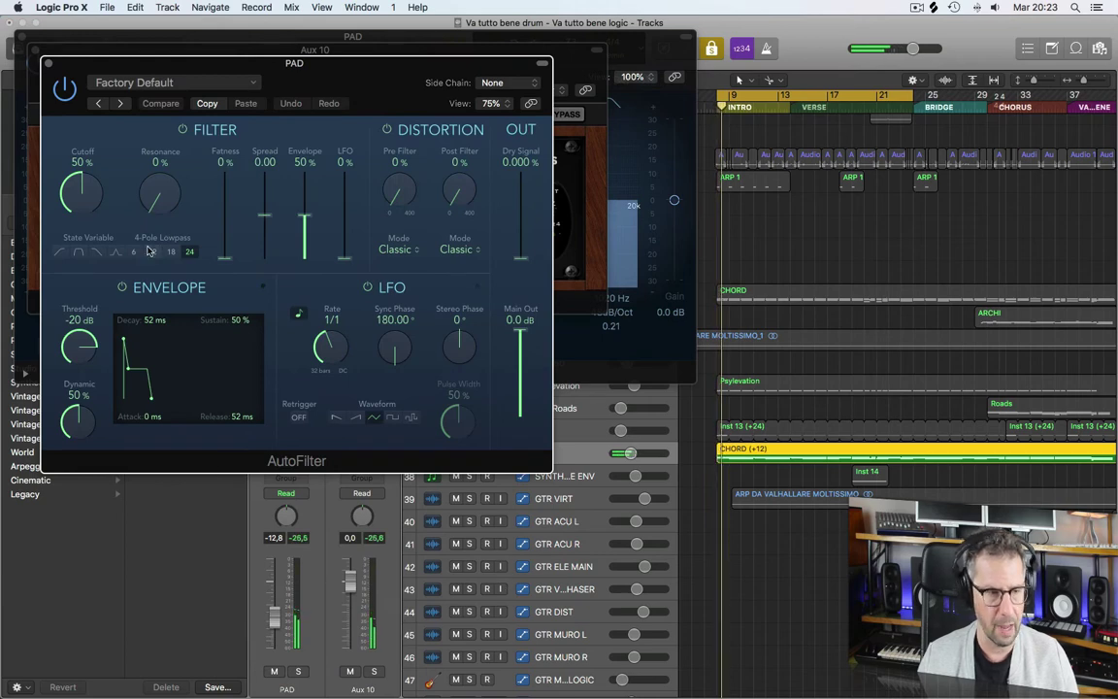
click(48, 66)
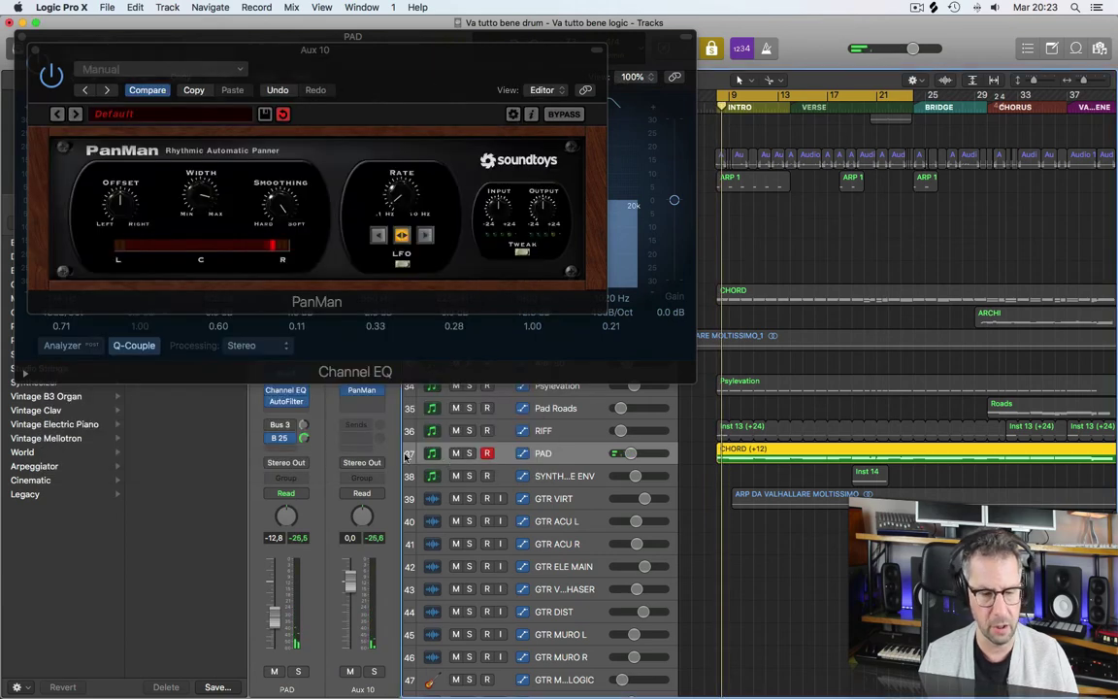
Step: Replace the AutoFilter on the PAD channel with the Ringshifter modulation effect
click(301, 403)
mouse_move(367, 576)
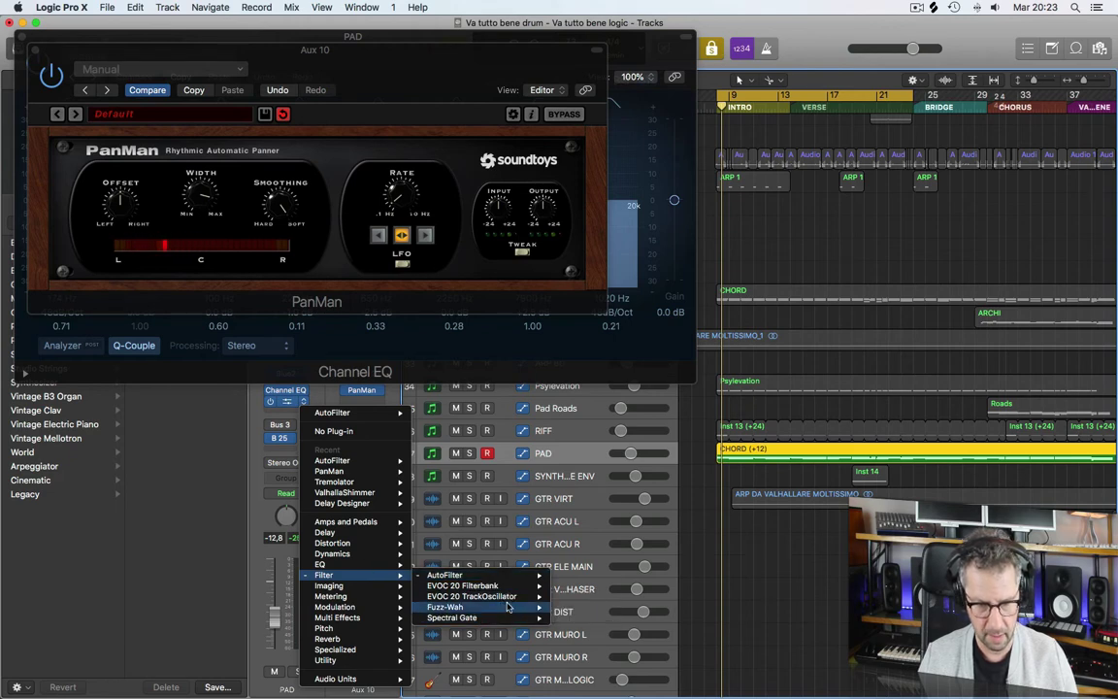
mouse_move(382, 609)
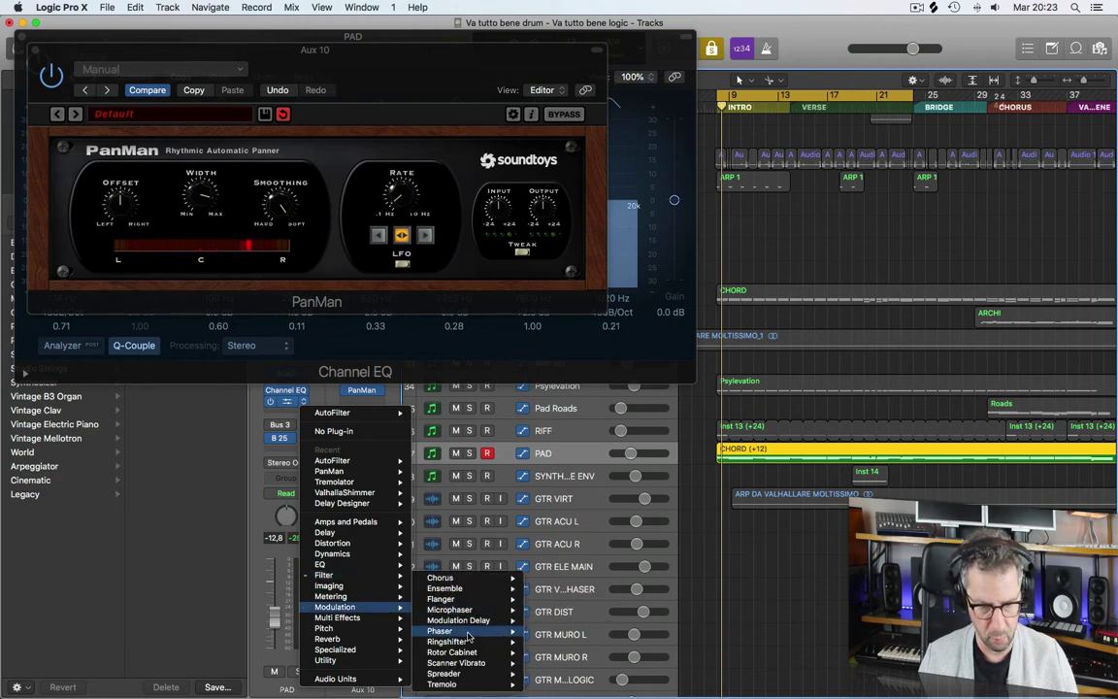
mouse_move(512, 643)
click(552, 642)
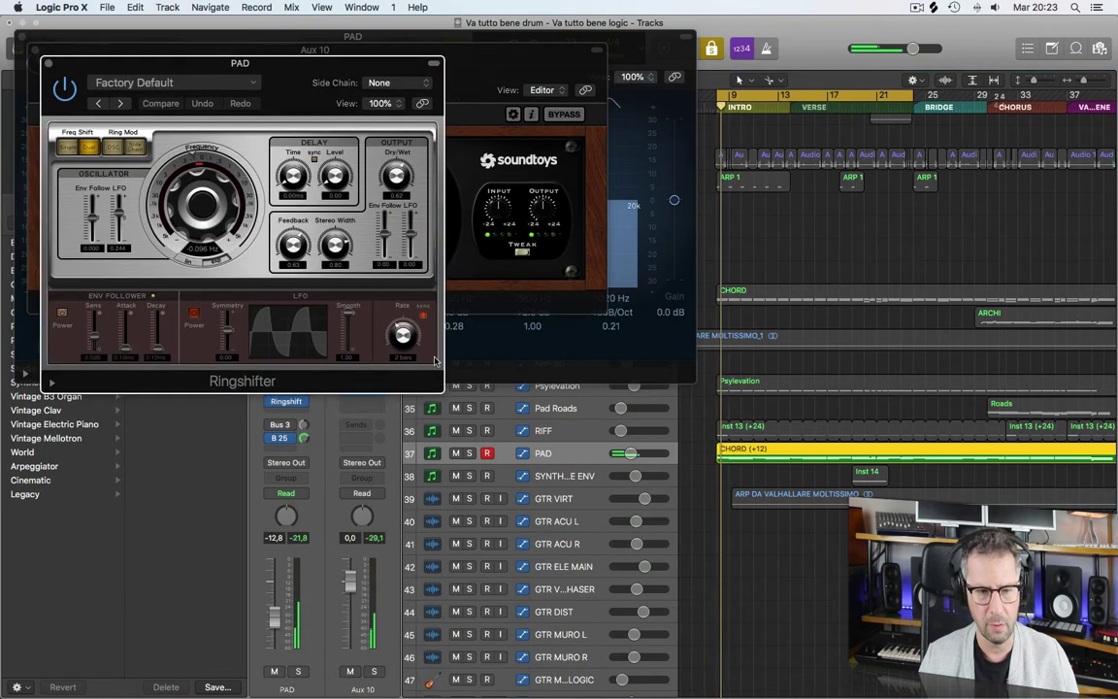
Step: Lower the Ringshifter's Dry/Wet to 0.14 and play the pad unsoloed in the full mix
key(space)
drag(393, 179, 386, 206)
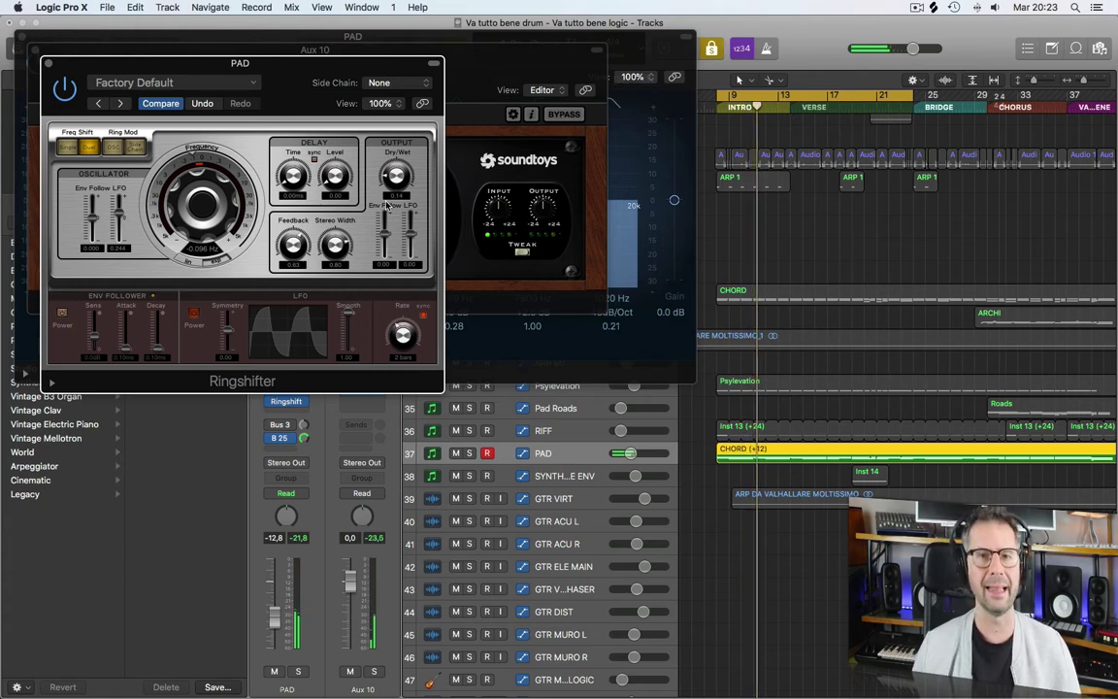
key(ctrl+s)
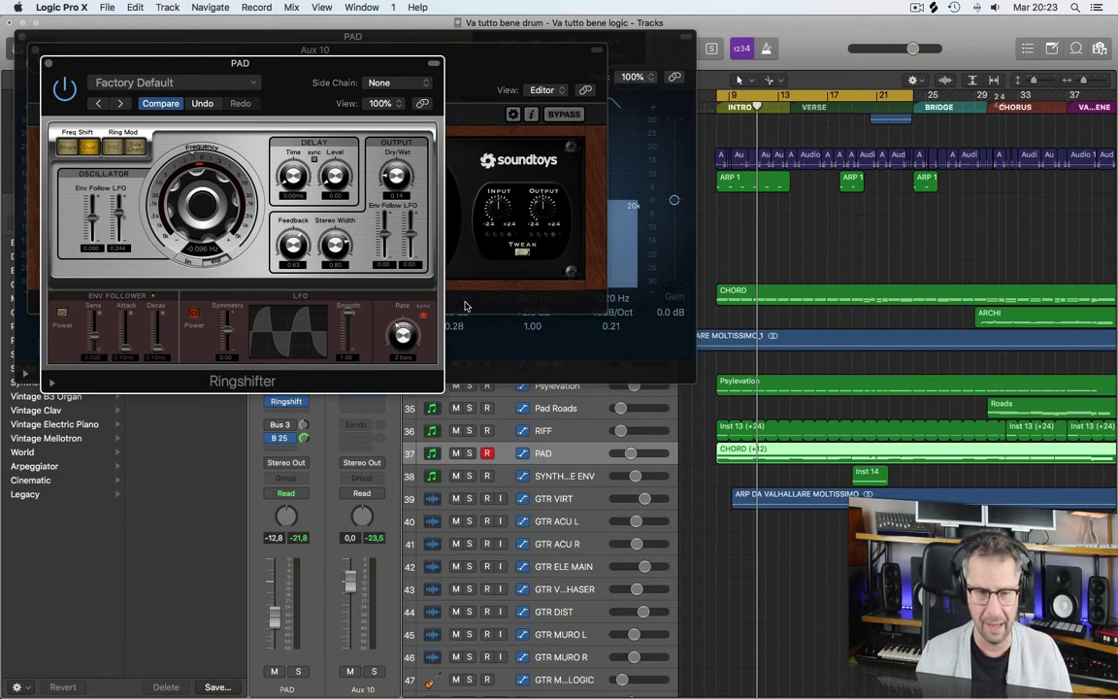
key(space)
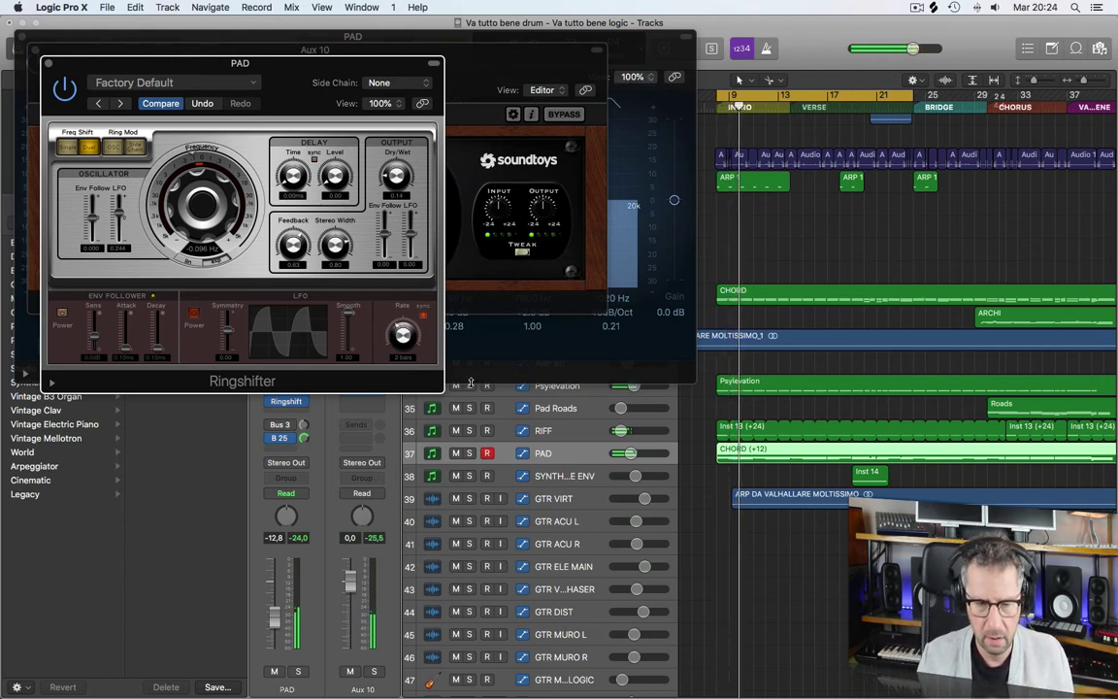
Step: Insert a stereo Tremolo after the Ringshifter on the PAD channel, with Depth at 100% and Phase at 0°
click(301, 401)
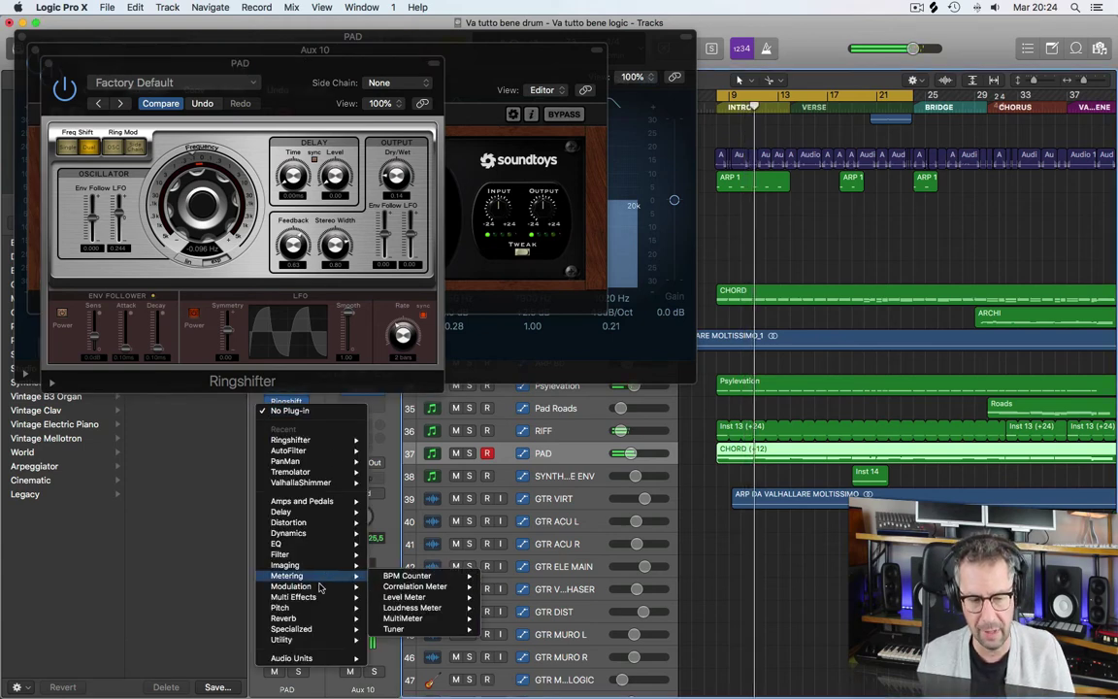
mouse_move(311, 641)
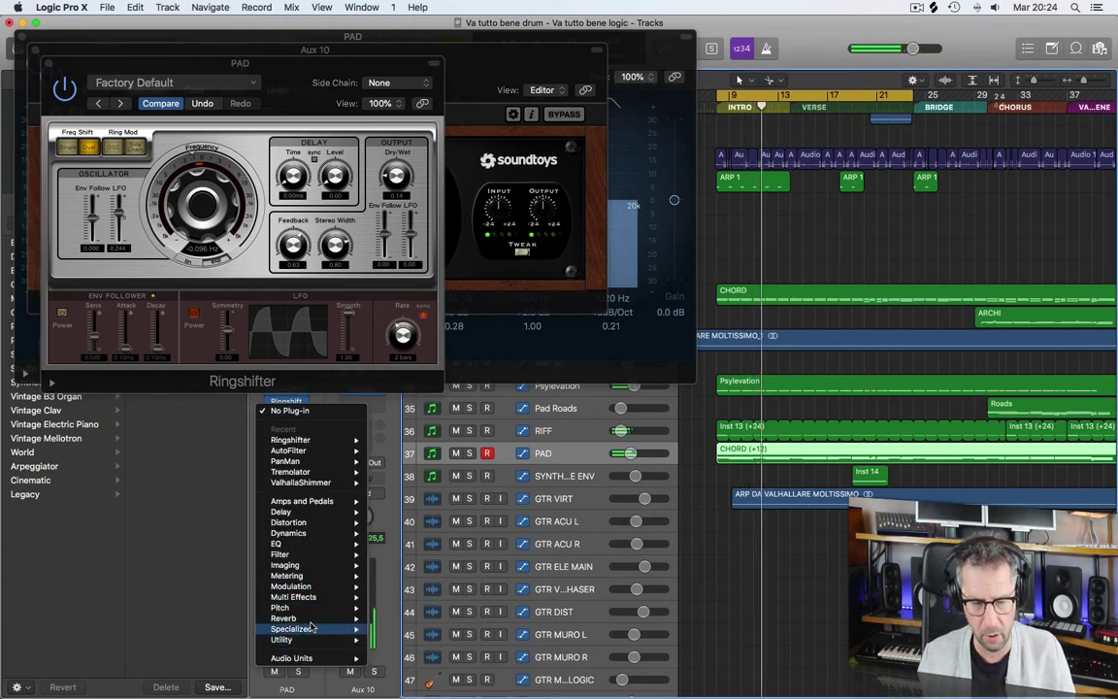
mouse_move(320, 586)
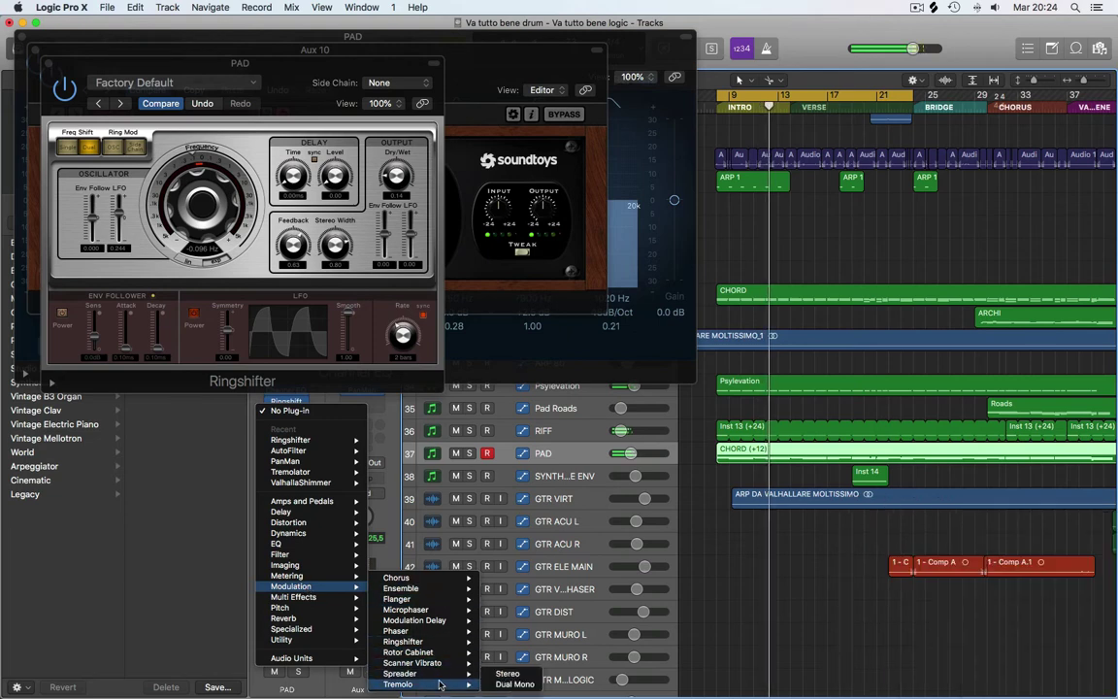
click(507, 675)
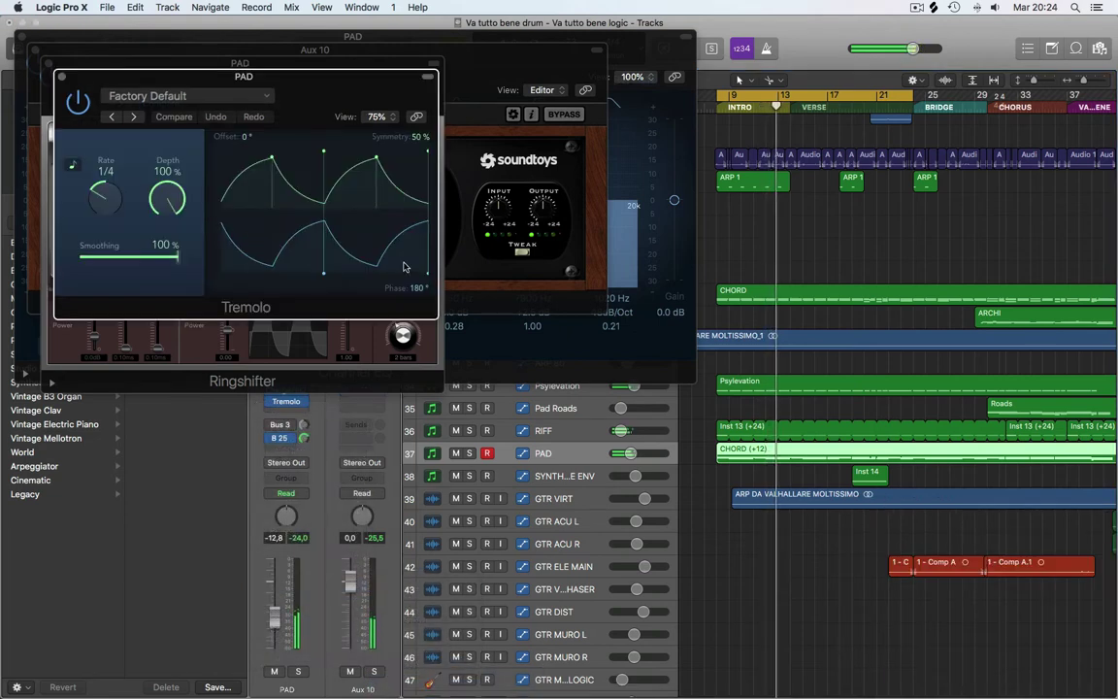
drag(166, 201, 136, 361)
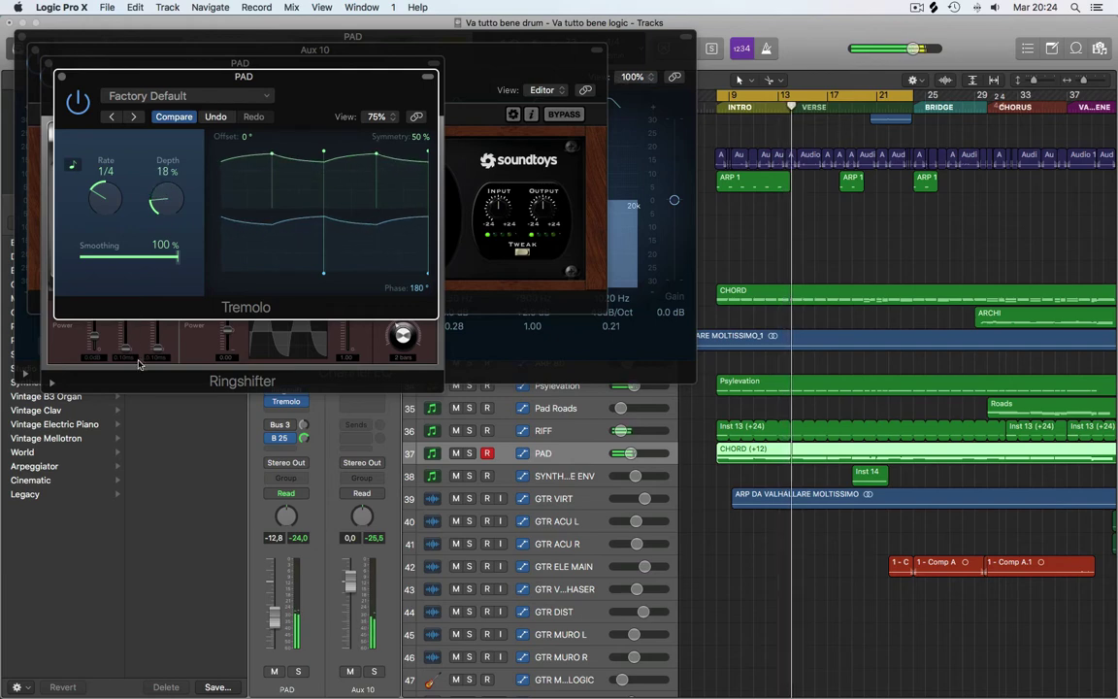
drag(414, 288, 415, 464)
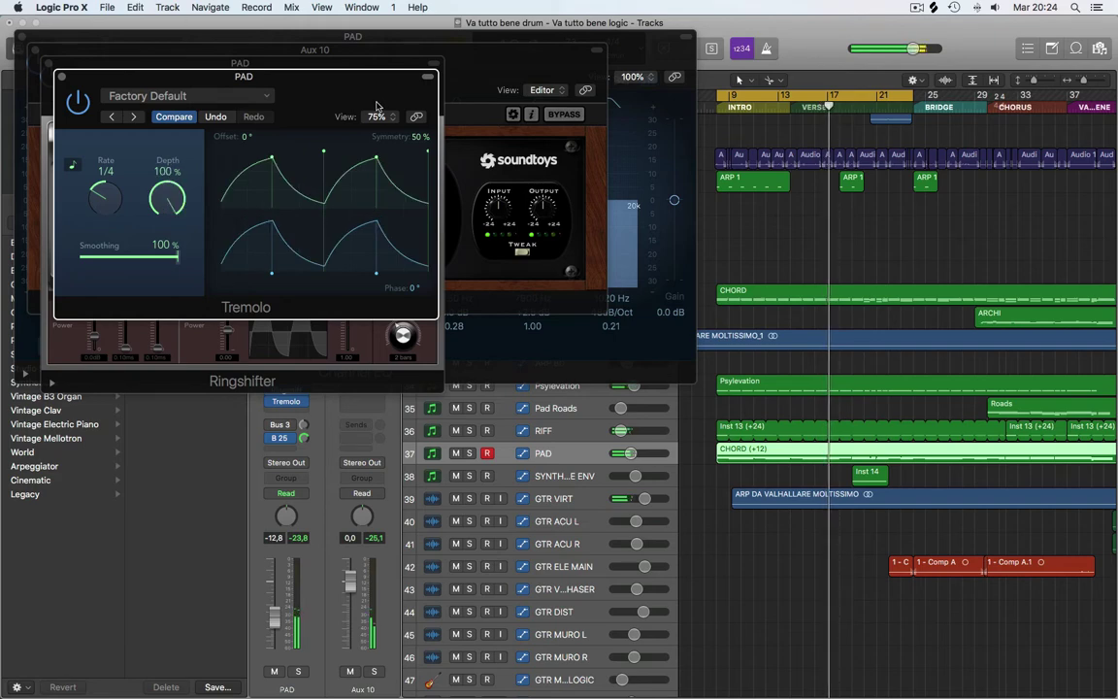
Step: Solo the PAD's CHORD region and set the Tremolo's Symmetry to 46% and Offset to 90°
key(ctrl+s)
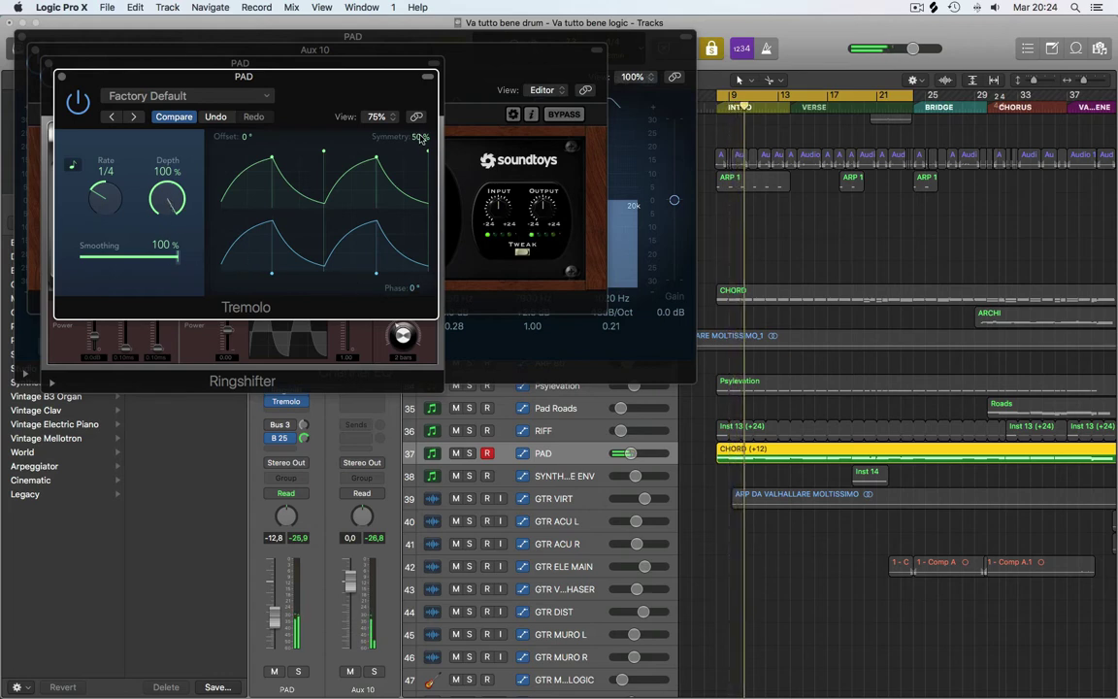
drag(414, 156, 416, 167)
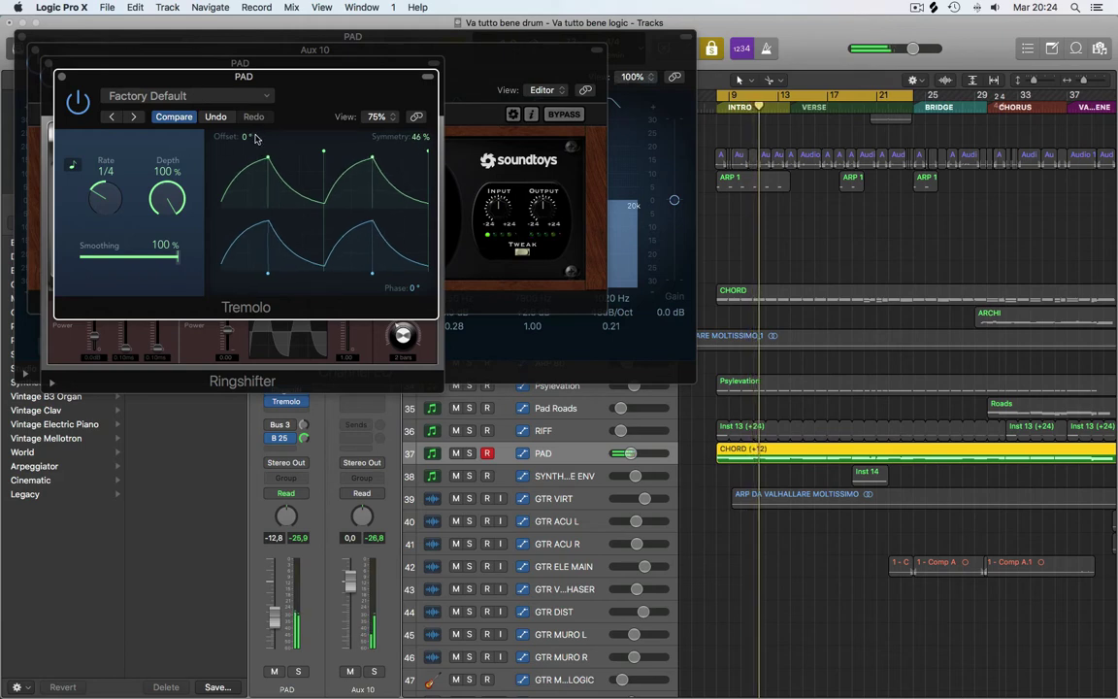
drag(246, 136, 246, 111)
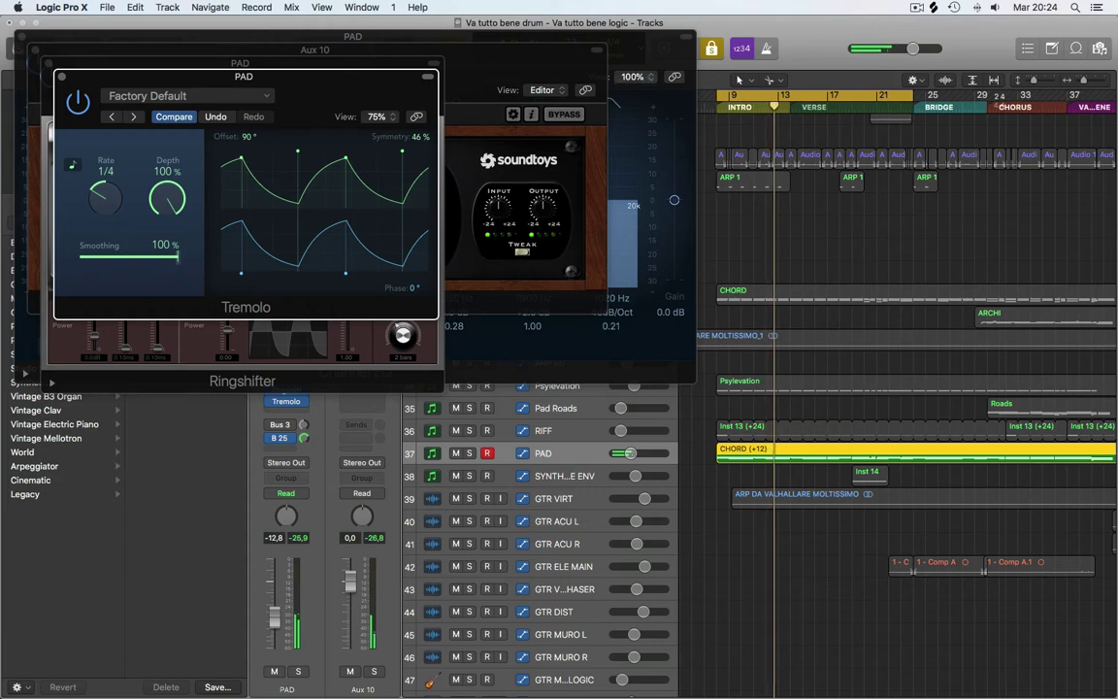
Step: Play the song unsoloed from the intro and set the PAD Tremolo to Symmetry 50%, Smoothing 0%, Rate 1/8 and Offset 0°
key(ctrl+s)
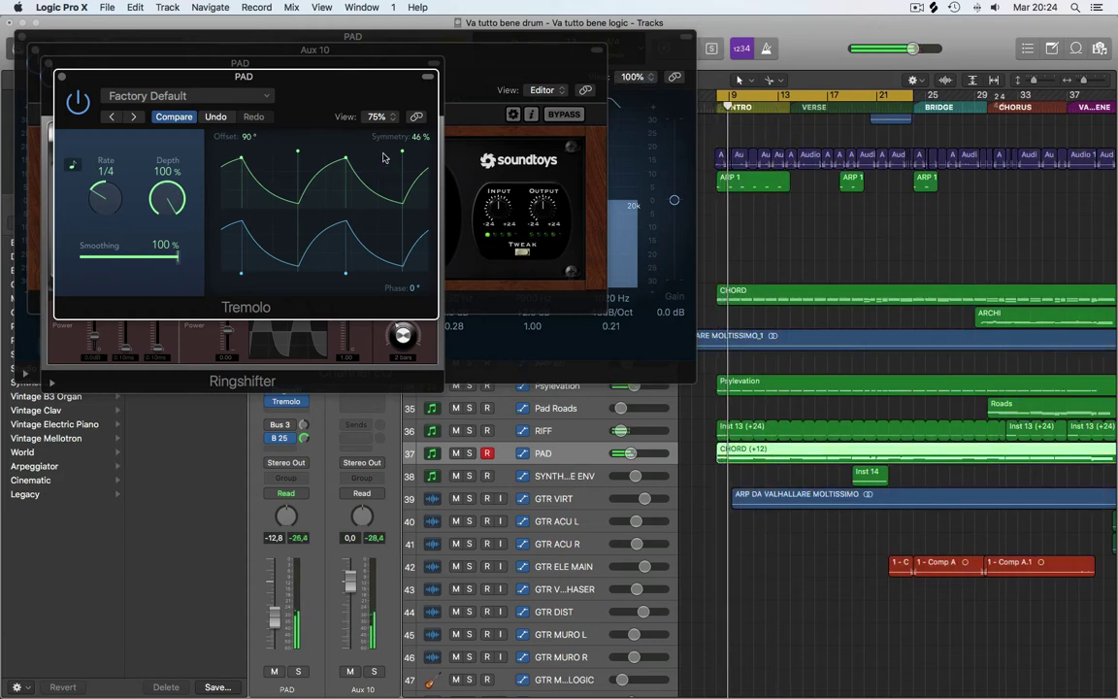
key(Return)
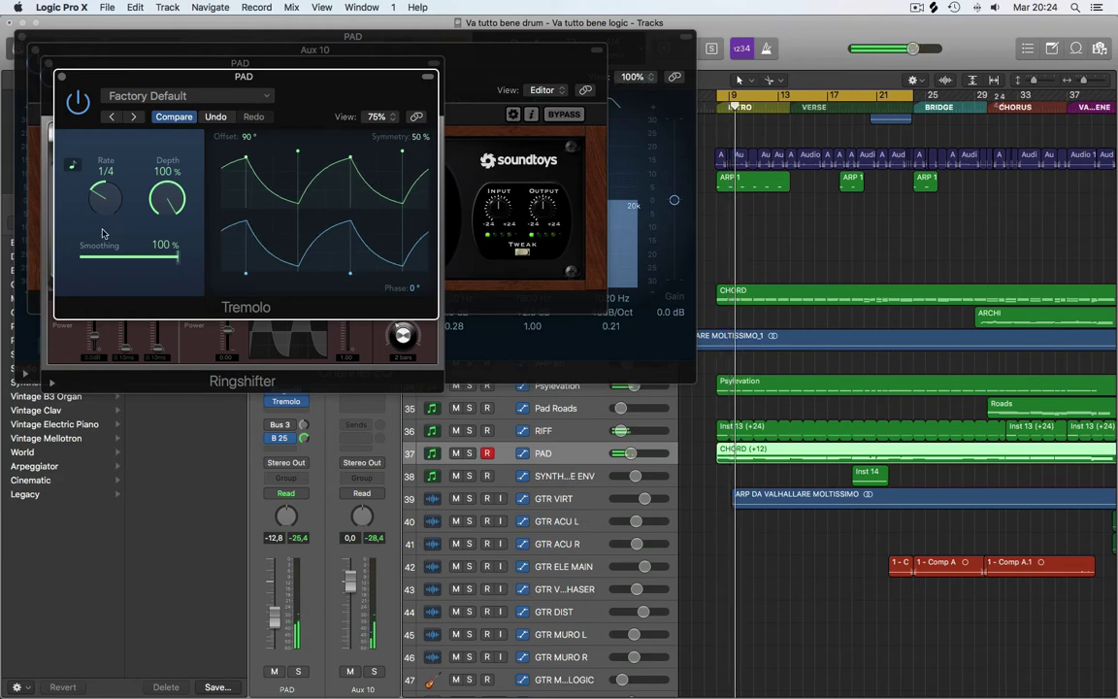
drag(177, 257, 79, 257)
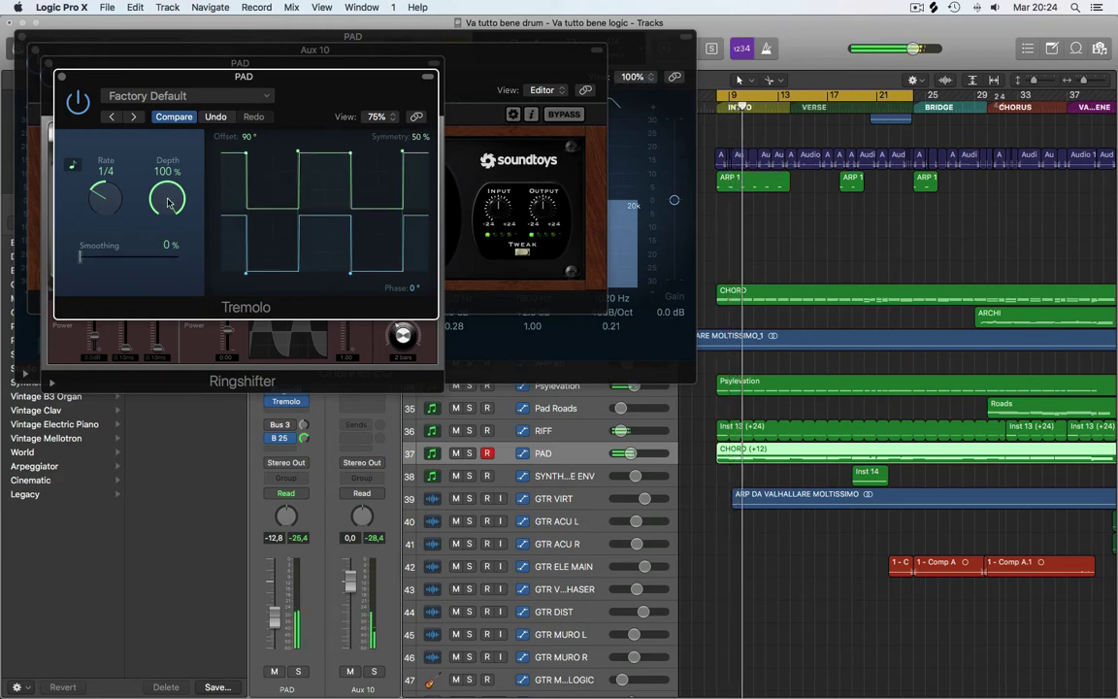
drag(109, 204, 112, 191)
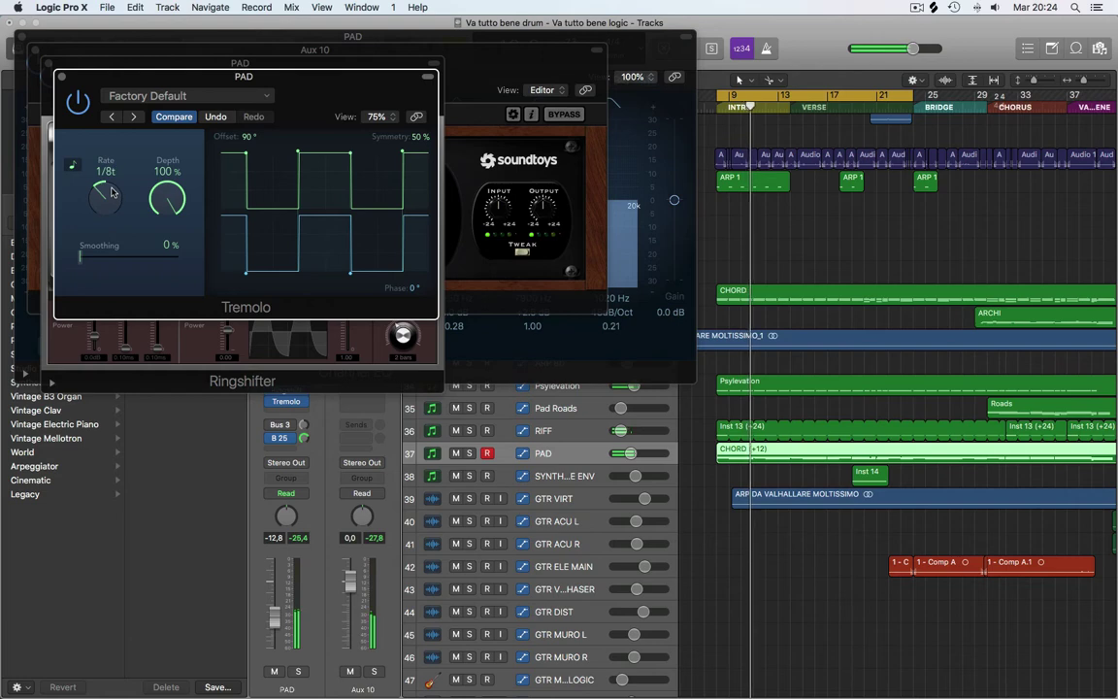
alt+click(246, 139)
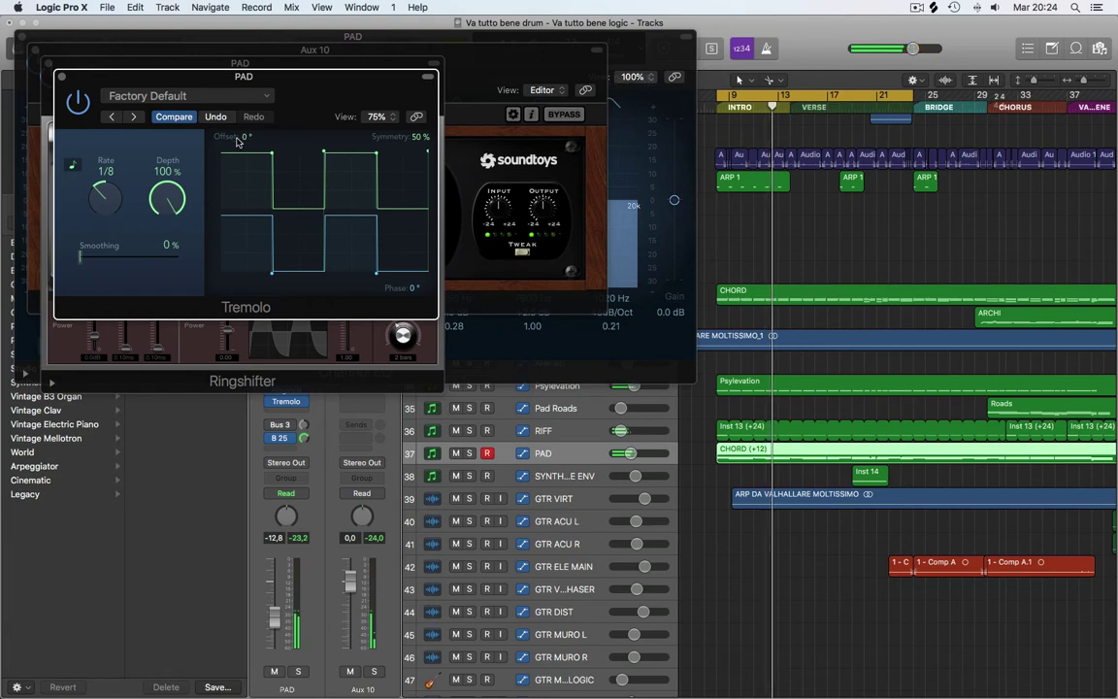
Step: Soften the PAD's Tremolo with Rate at 1/4, Smoothing at 58% and Depth at 25%
drag(105, 194, 97, 205)
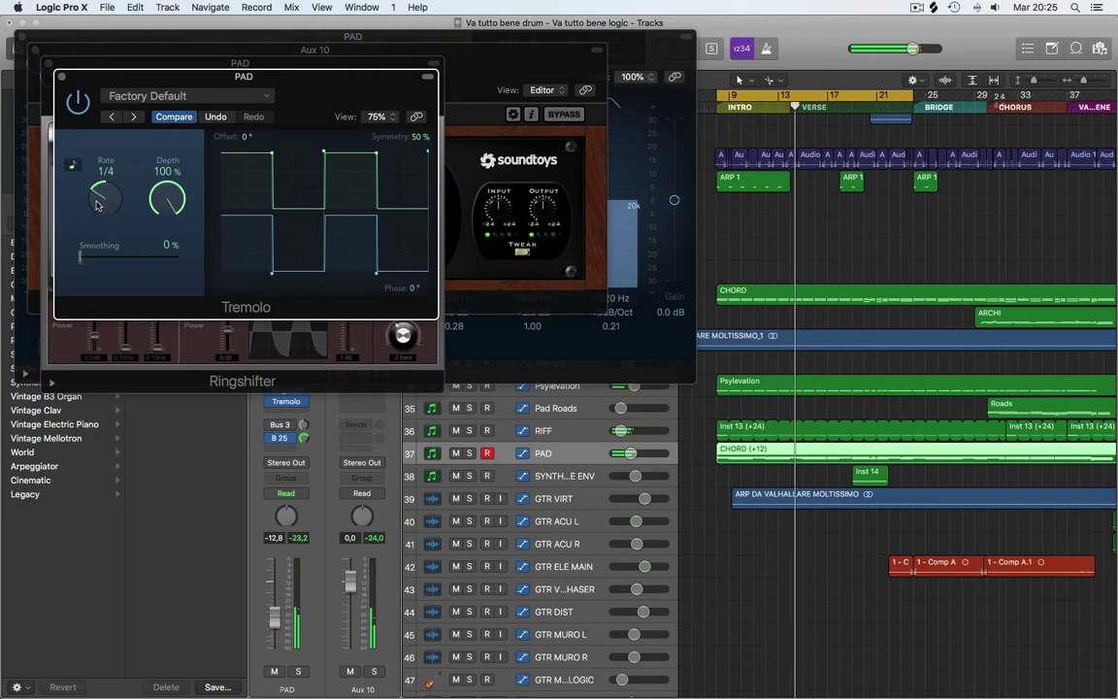
drag(83, 256, 136, 257)
drag(167, 199, 122, 338)
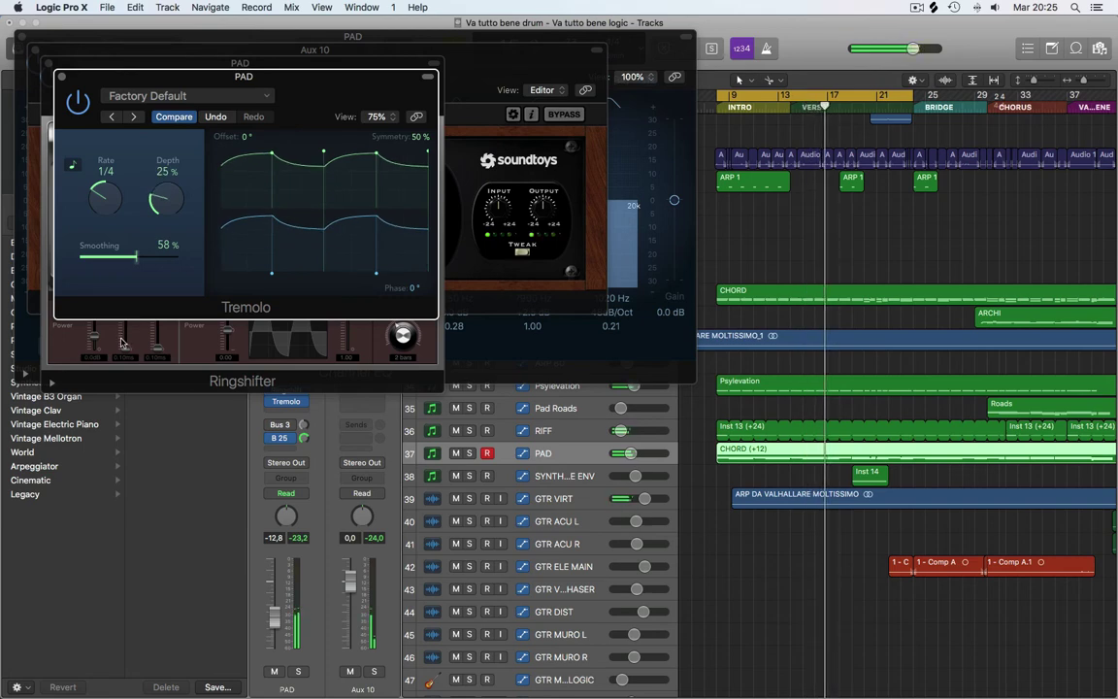
Step: Unmute the VOX and CORO vocal tracks 49 to 54 and slightly lower the volume of the two VOX tracks
scroll(724, 344, down, 6)
scroll(724, 345, up, 3)
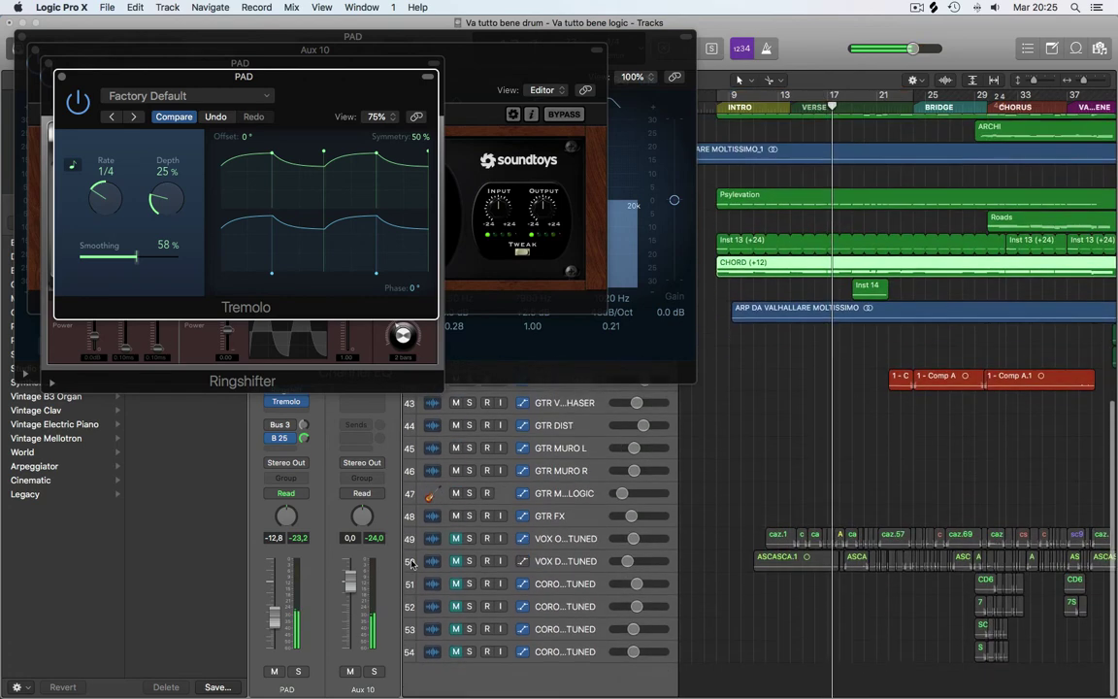
click(464, 665)
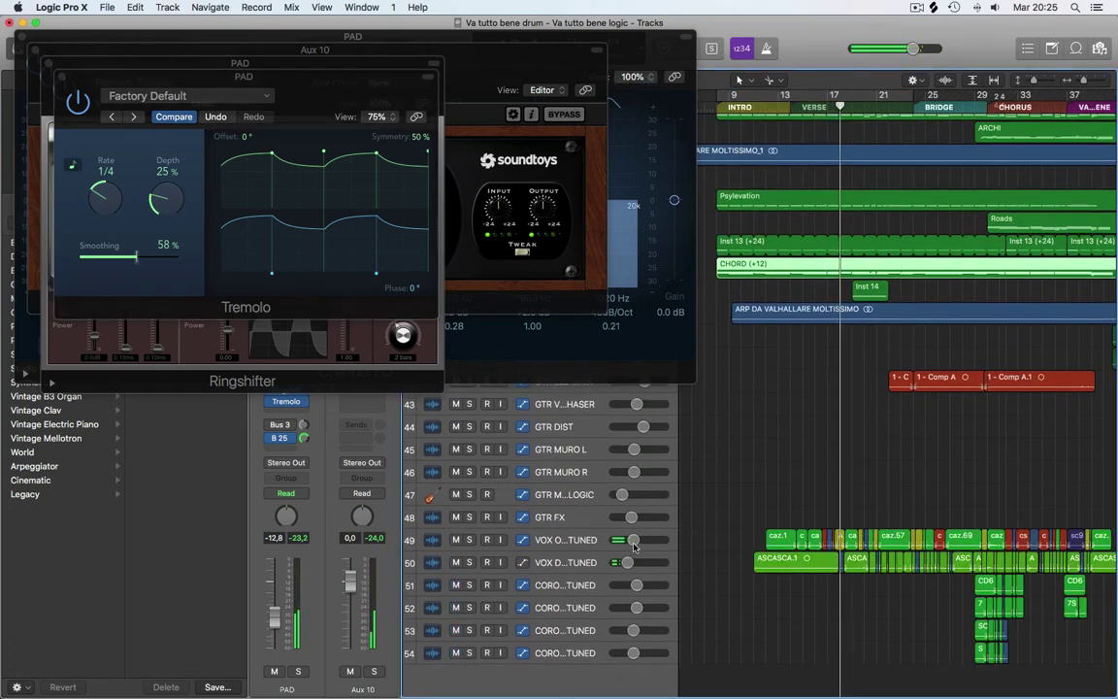
drag(627, 563, 622, 563)
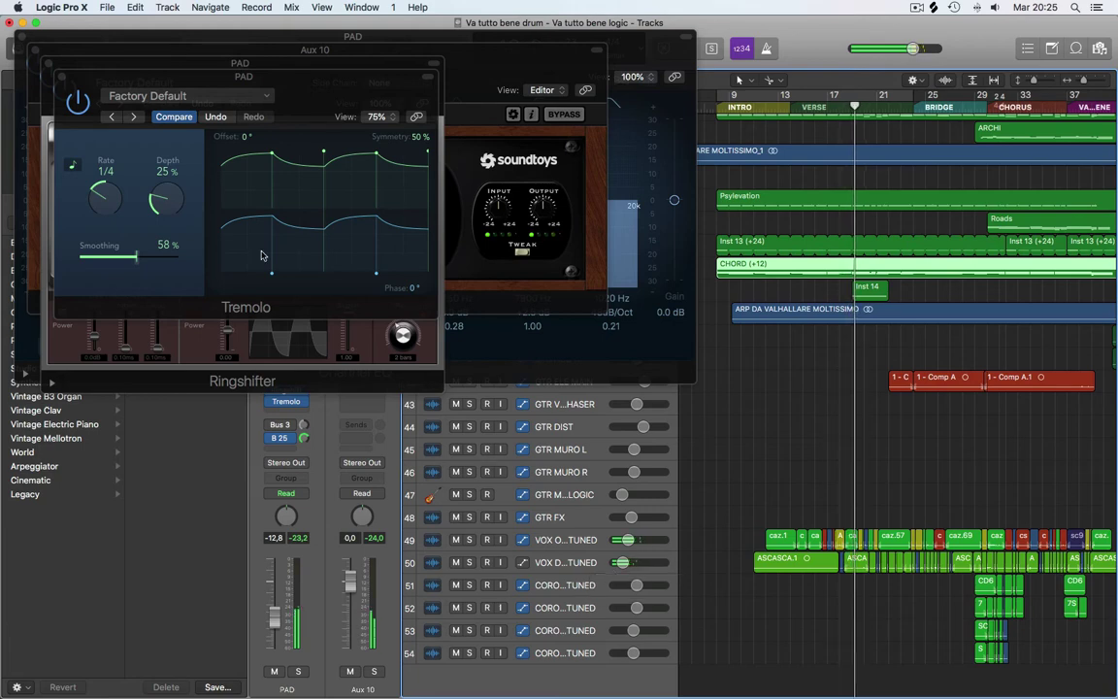
Step: Close the open Tremolo, Ringshifter, PanMan and Channel EQ plug-in windows
click(62, 78)
click(45, 62)
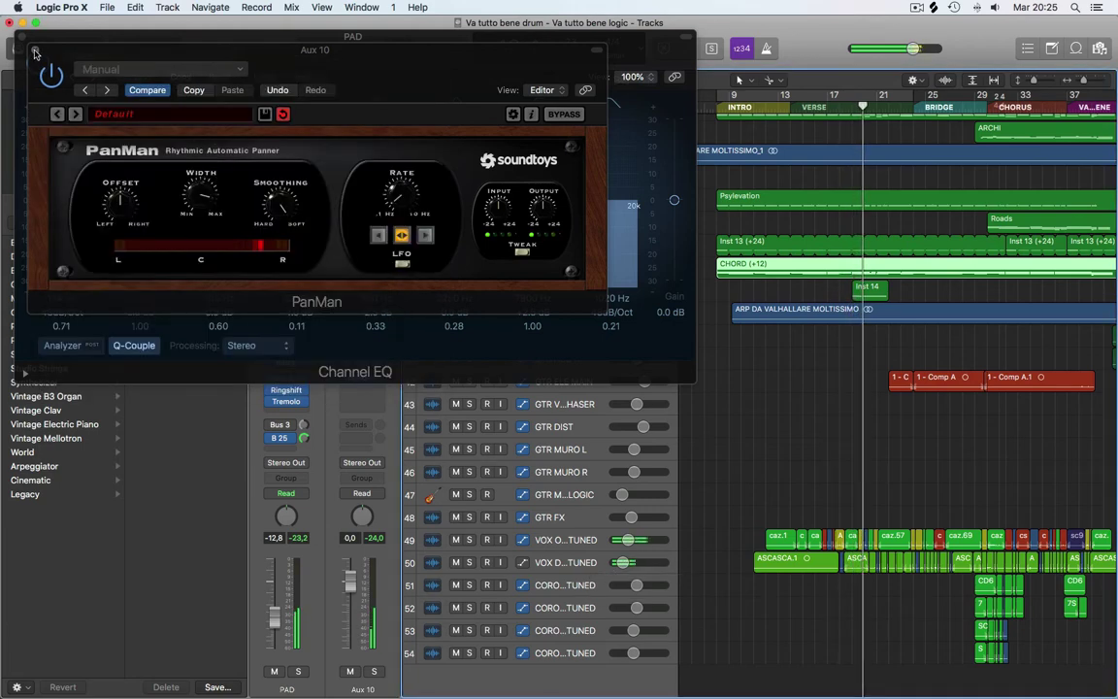
click(34, 50)
click(20, 37)
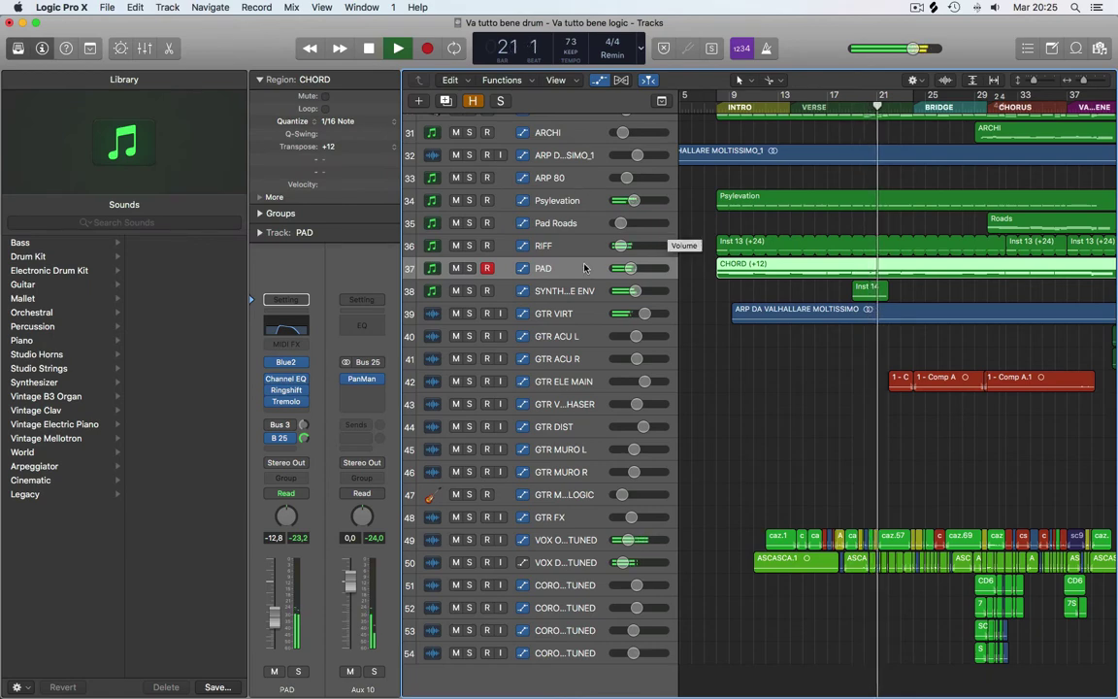
Step: Solo and loop the Inst 14 region on the SYNTH BLUE ENV track, check its ValhallaShimmer reverb settings, and return to the full mix
click(869, 289)
key(ctrl+s)
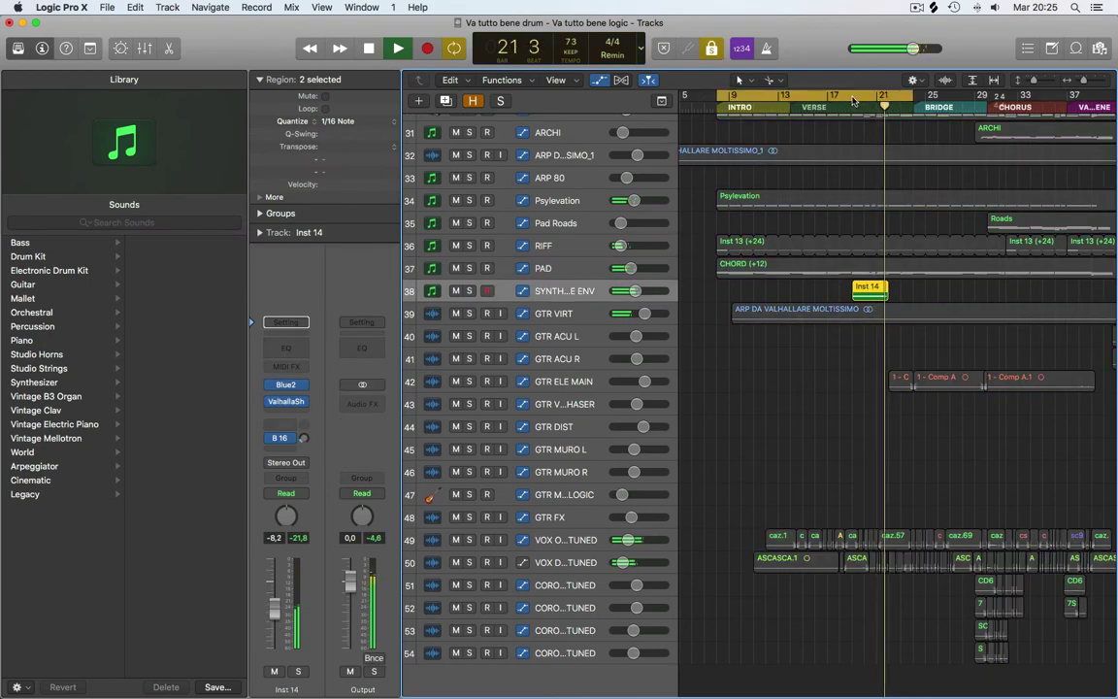
click(854, 101)
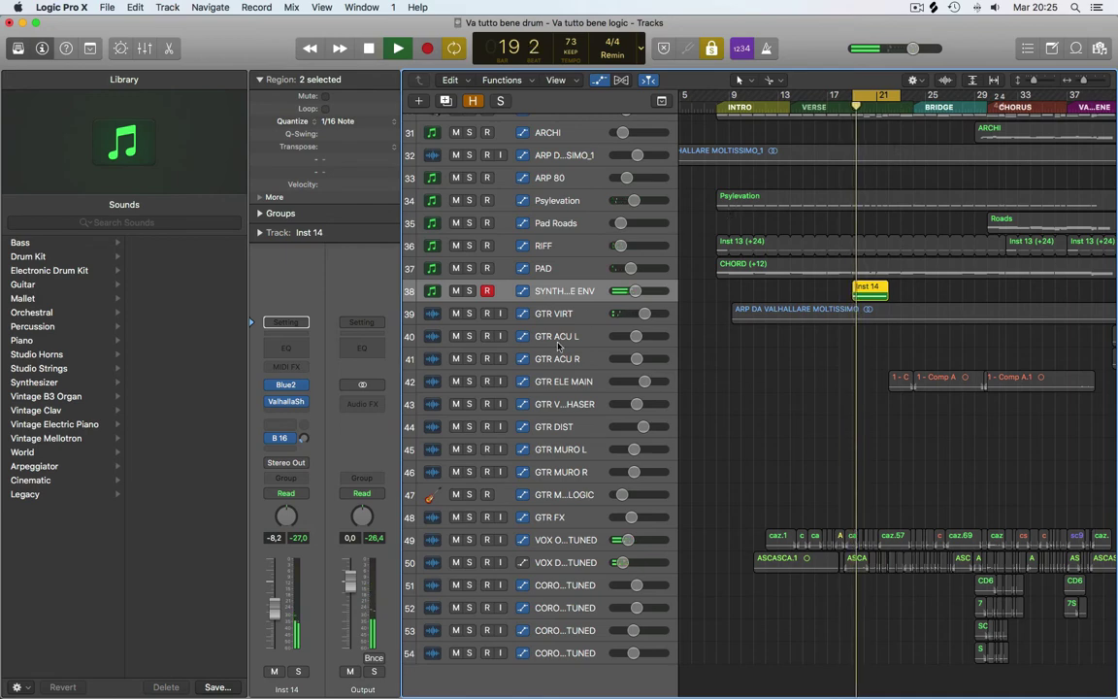
click(286, 404)
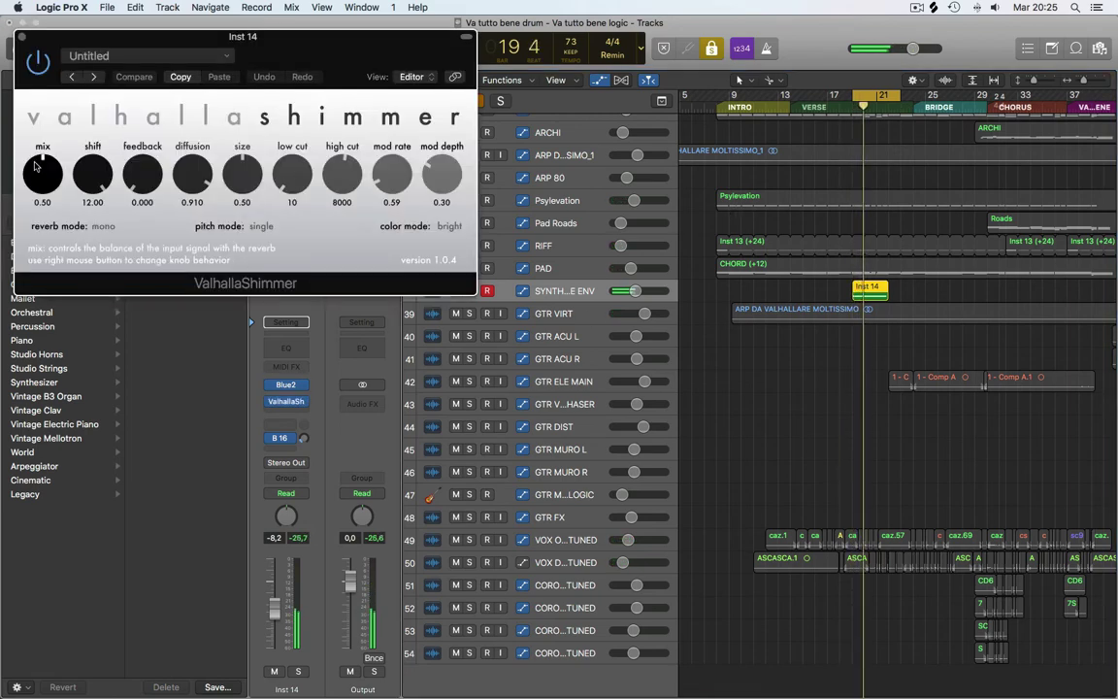
click(22, 37)
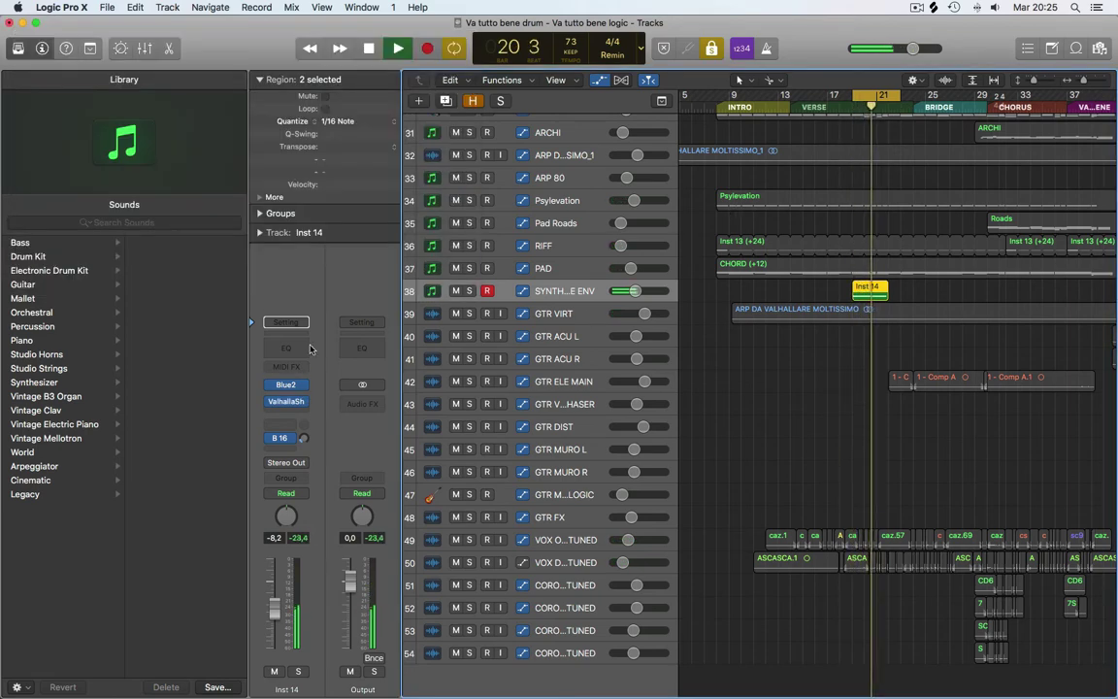
key(ctrl+s)
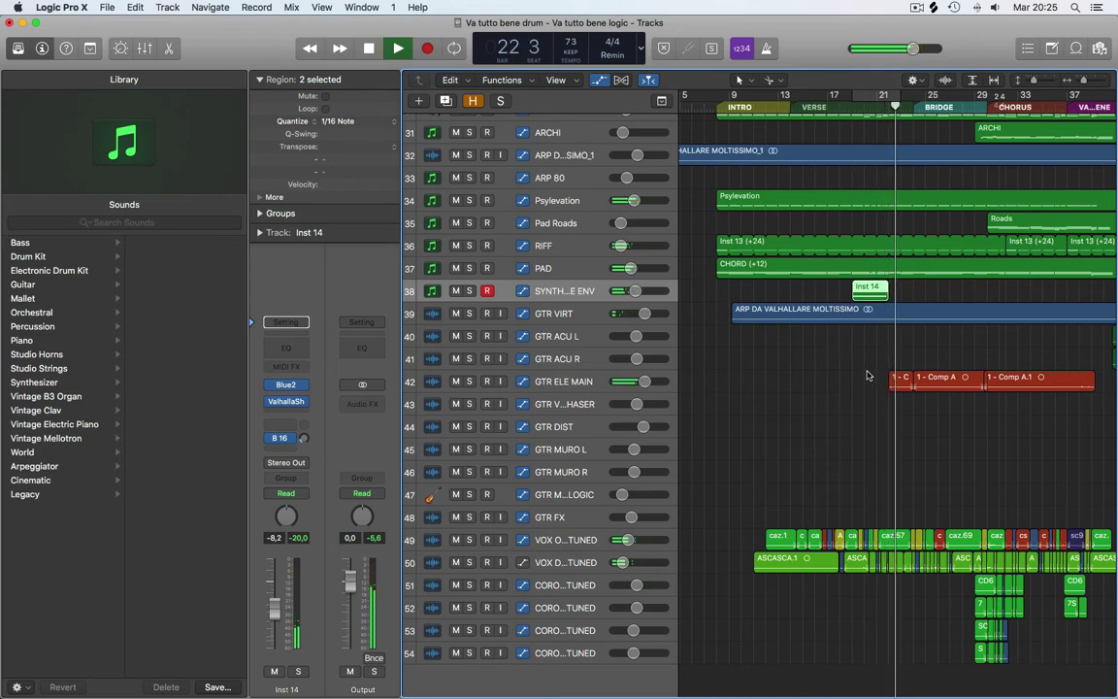
Step: Hide the track automation and lower the four CORO tracks' volumes together, bringing track 54 to about -21.5 dB
click(613, 269)
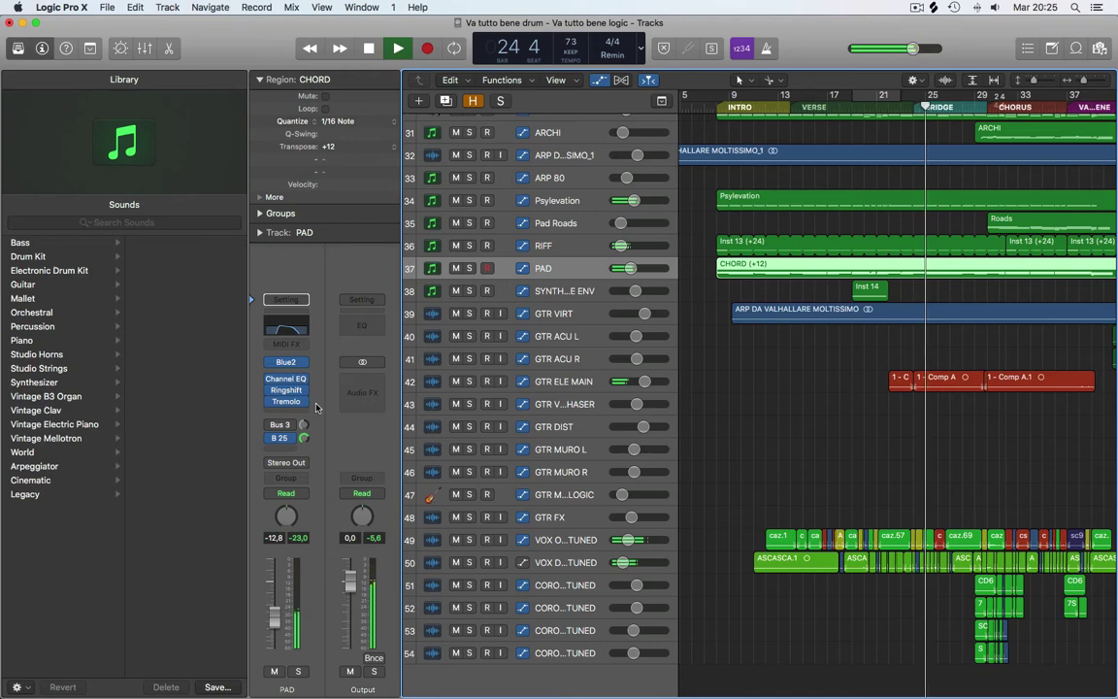
scroll(706, 417, right, 5)
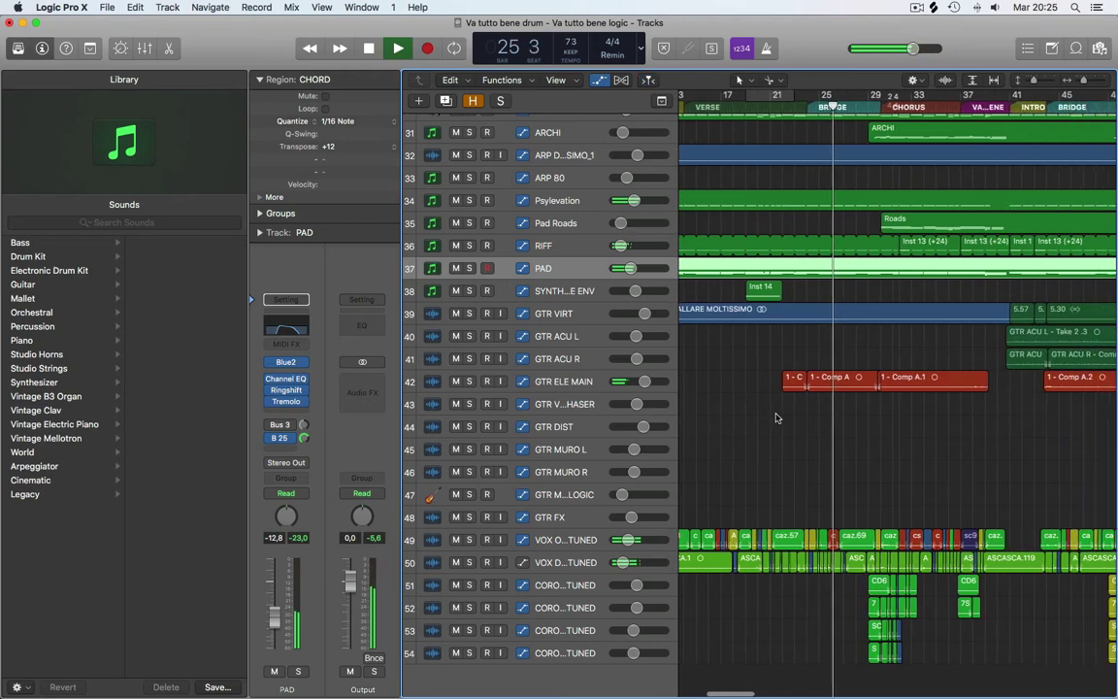
scroll(779, 419, down, 3)
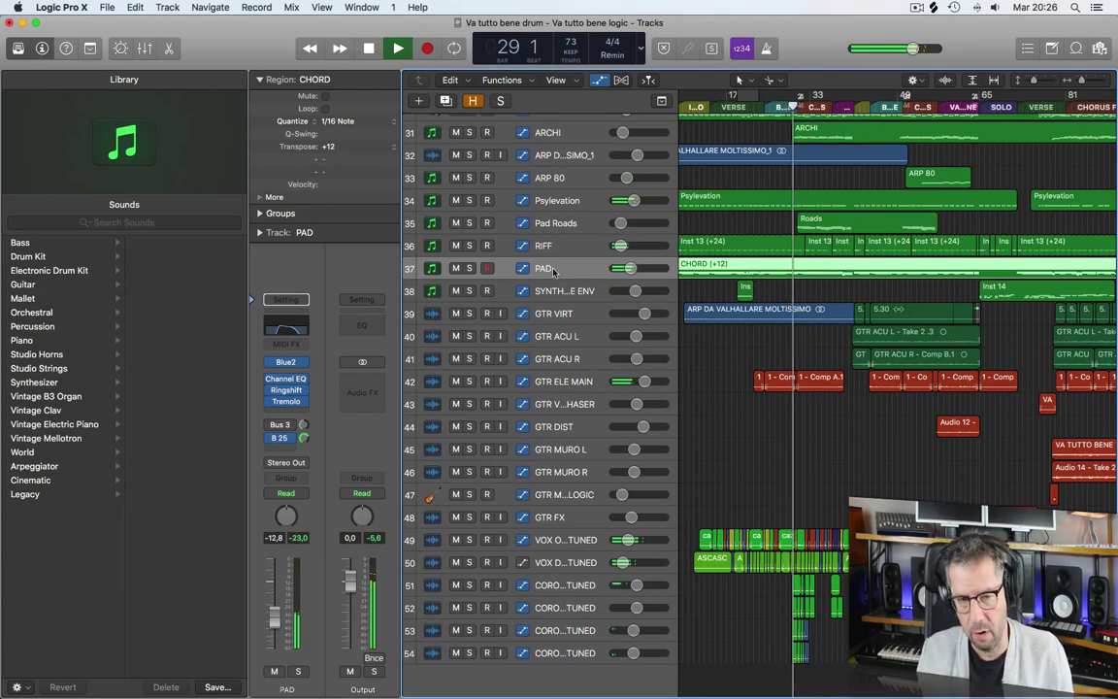
key(a)
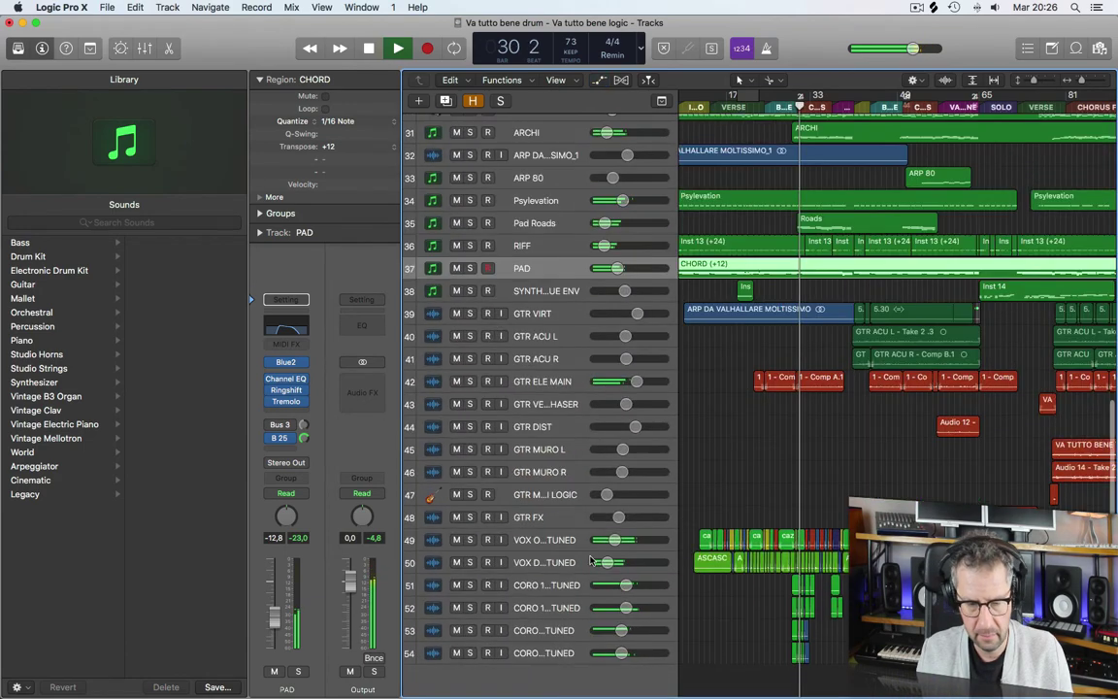
click(573, 585)
shift+click(621, 654)
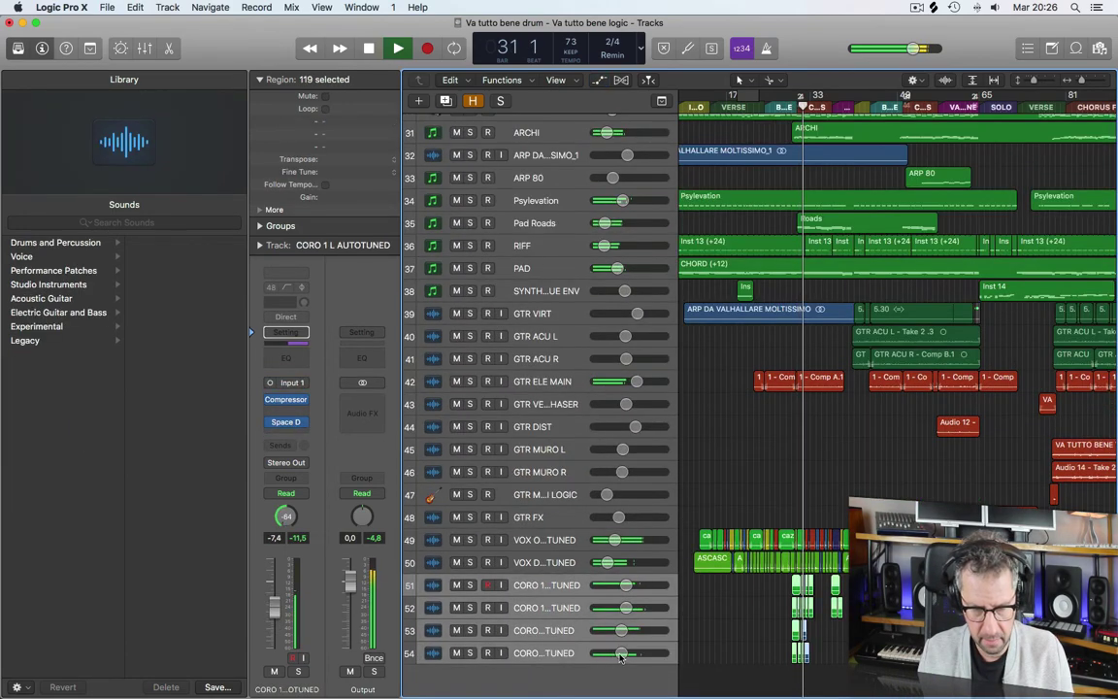
drag(621, 654, 589, 672)
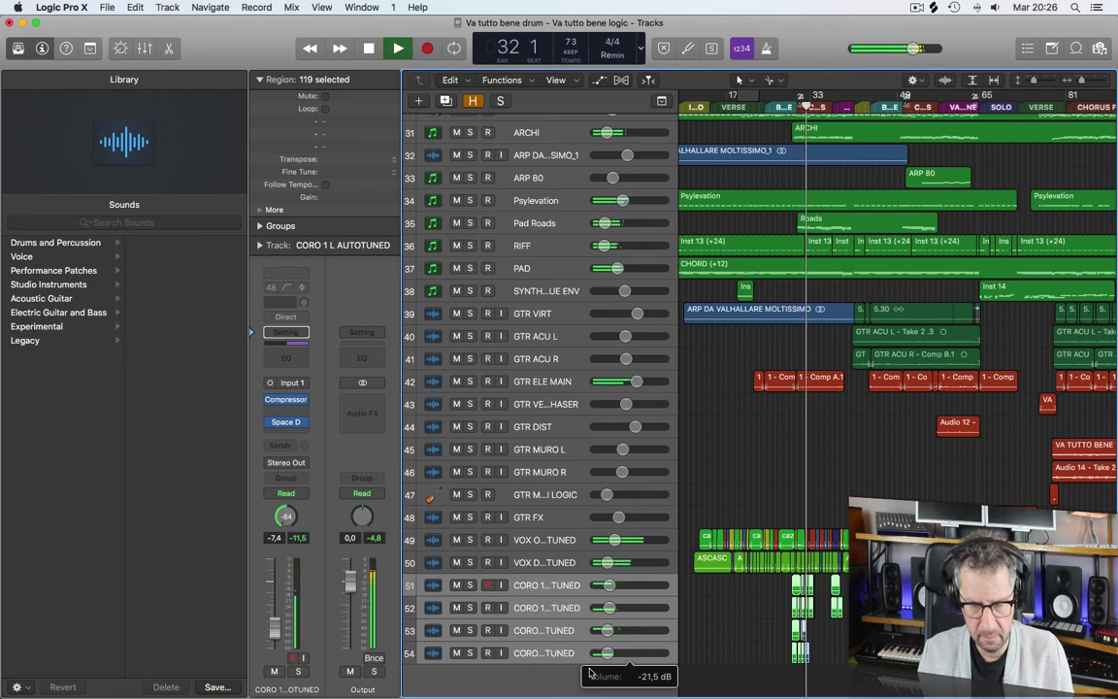
Step: Show the automation and lower the PAD track's volume curve to -15.9 dB from the start of the chorus
scroll(737, 181, up, 1)
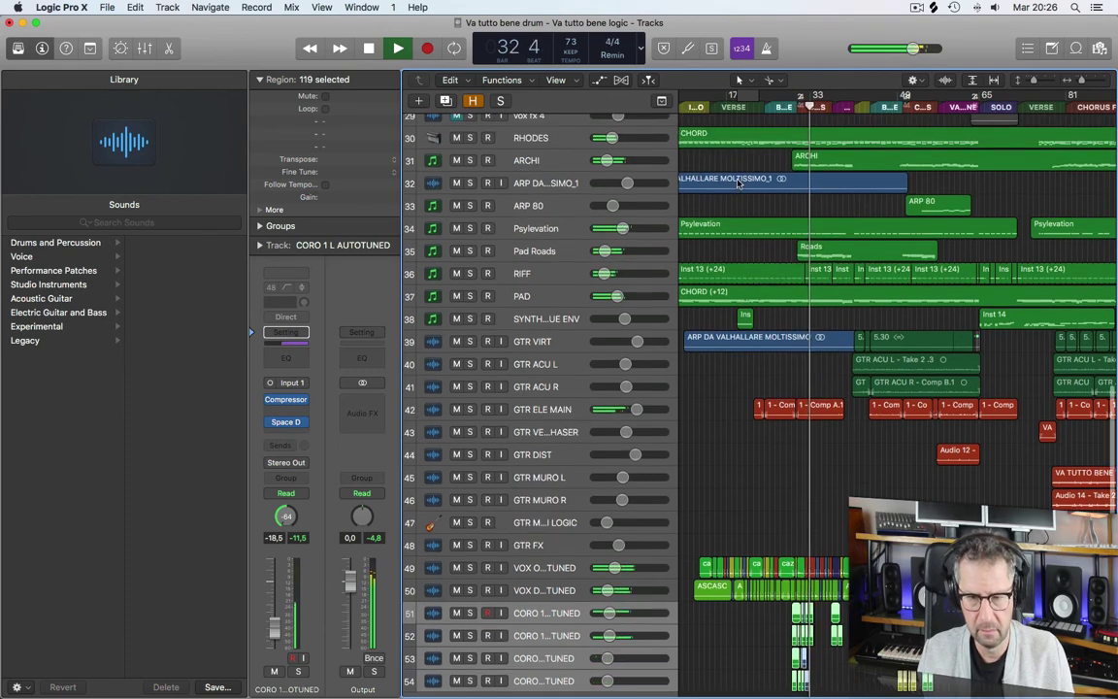
click(750, 296)
key(super+Down)
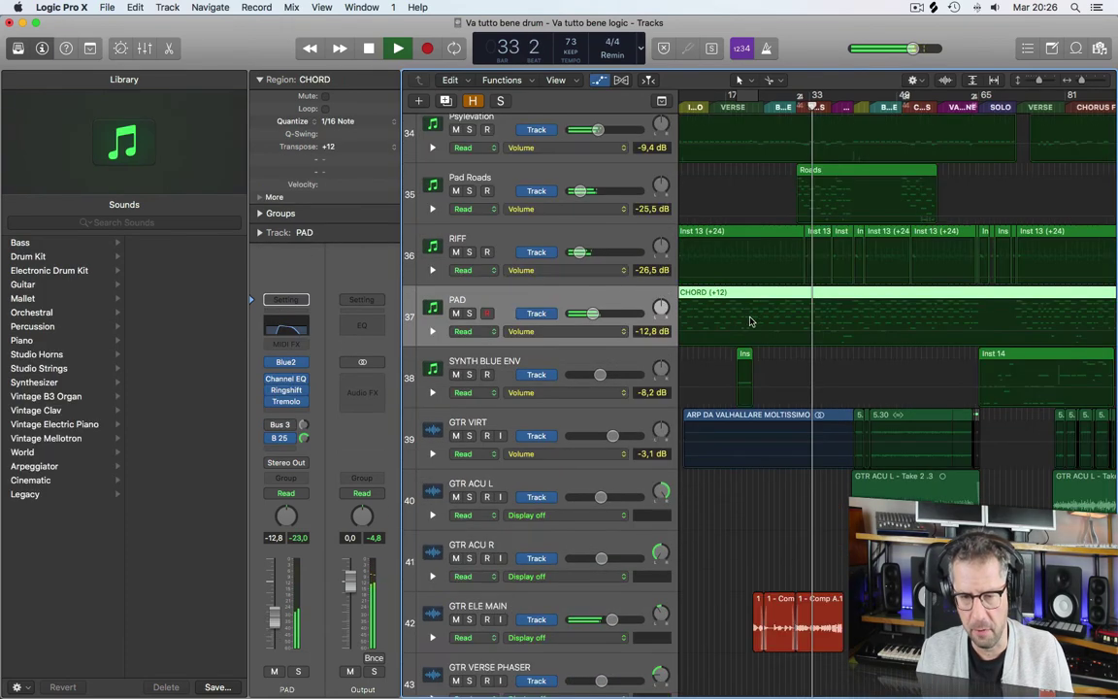
key(a)
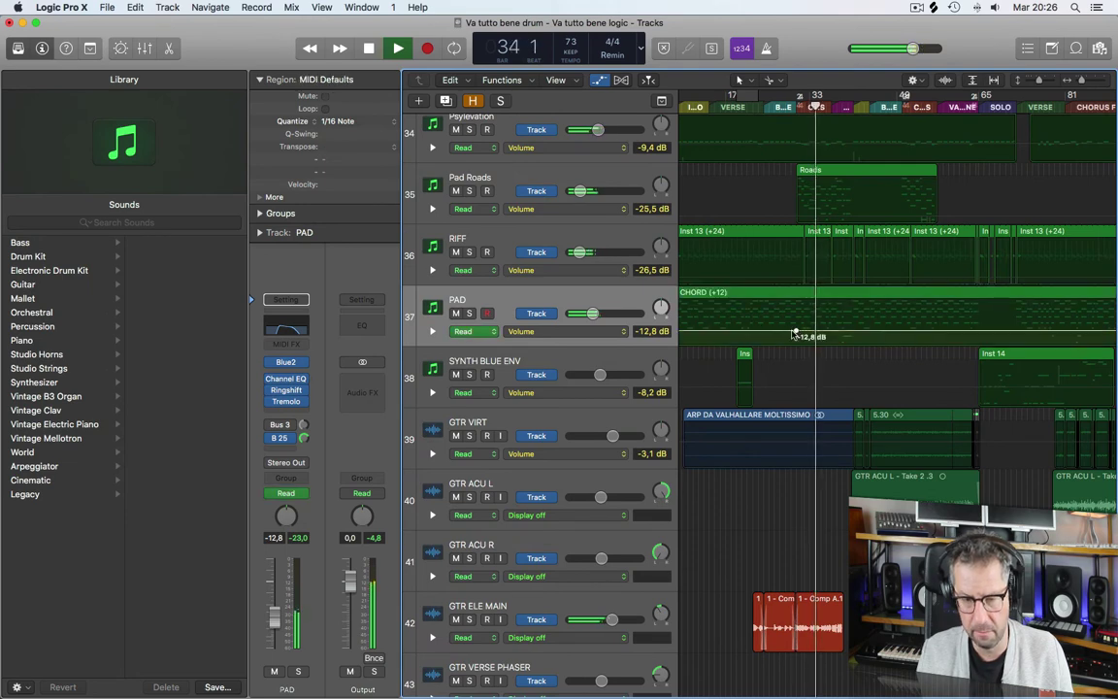
click(941, 331)
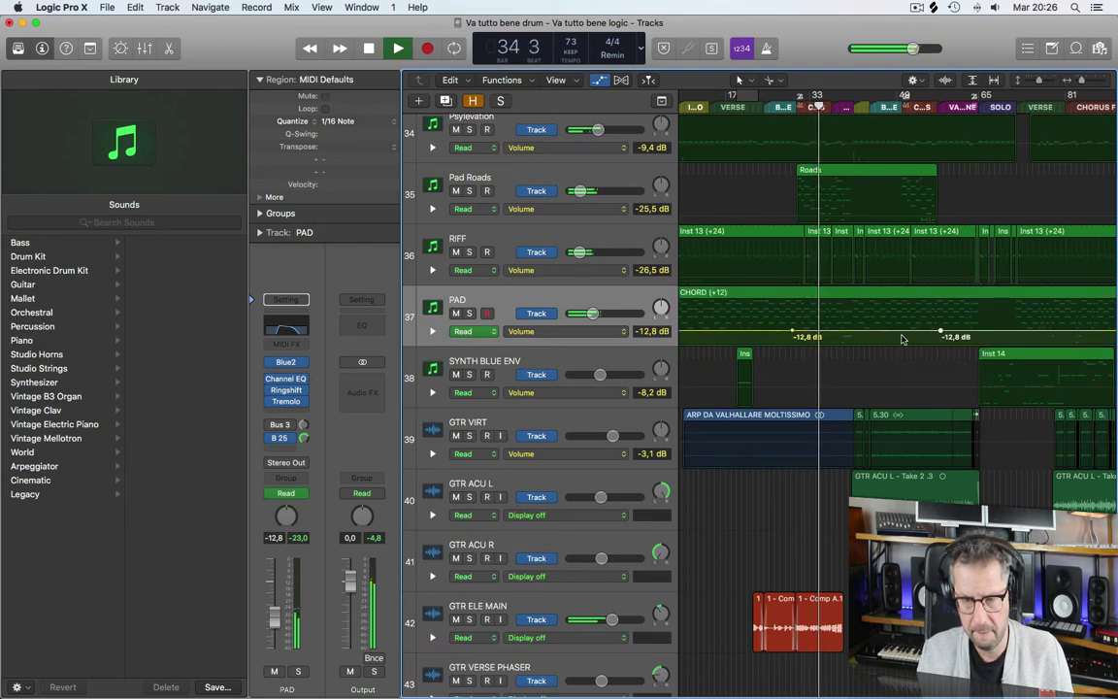
drag(902, 339, 901, 335)
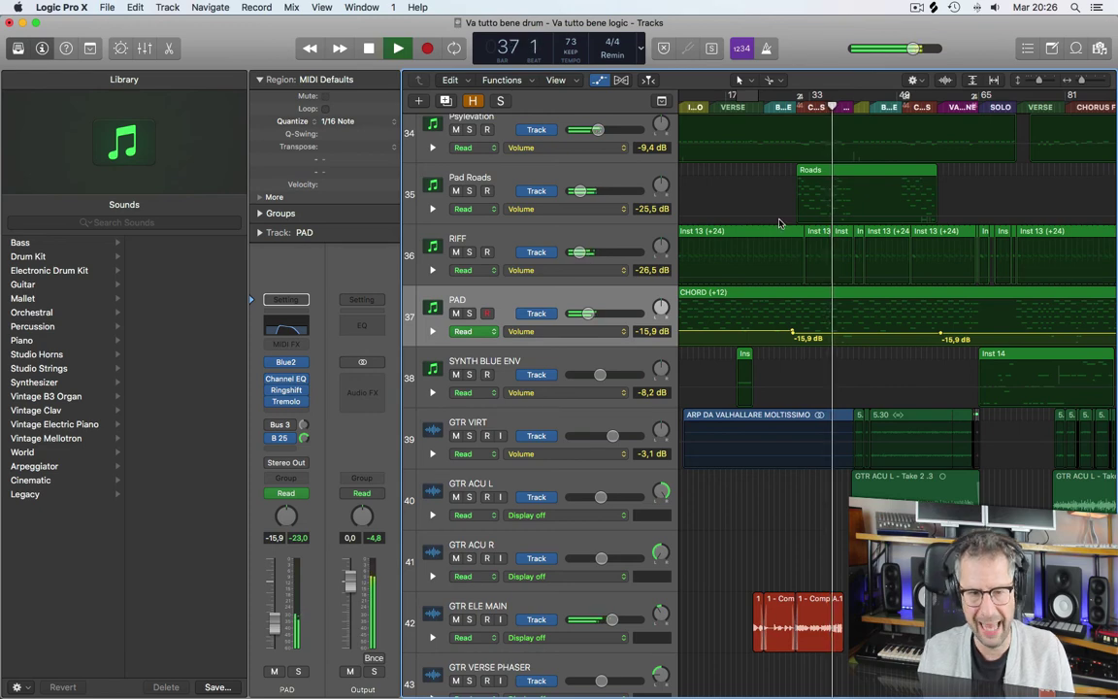
Step: Solo the Pad Roads track, check its Massive instrument, and loop the opening bars of its Roads region
click(468, 190)
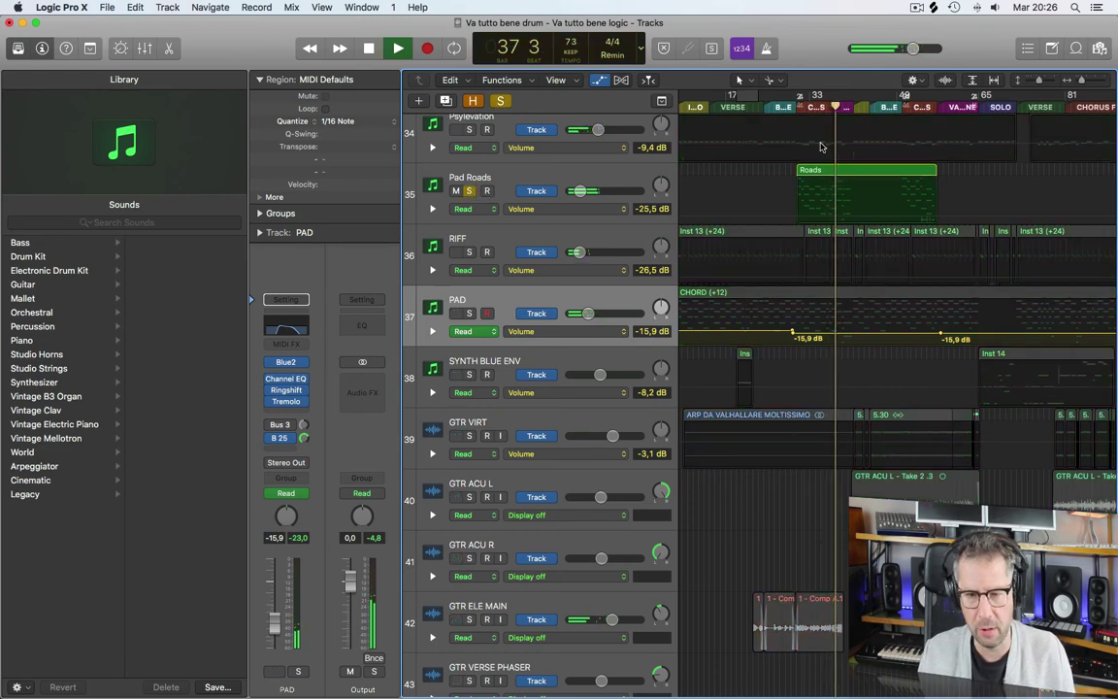
key(super+Up)
click(571, 250)
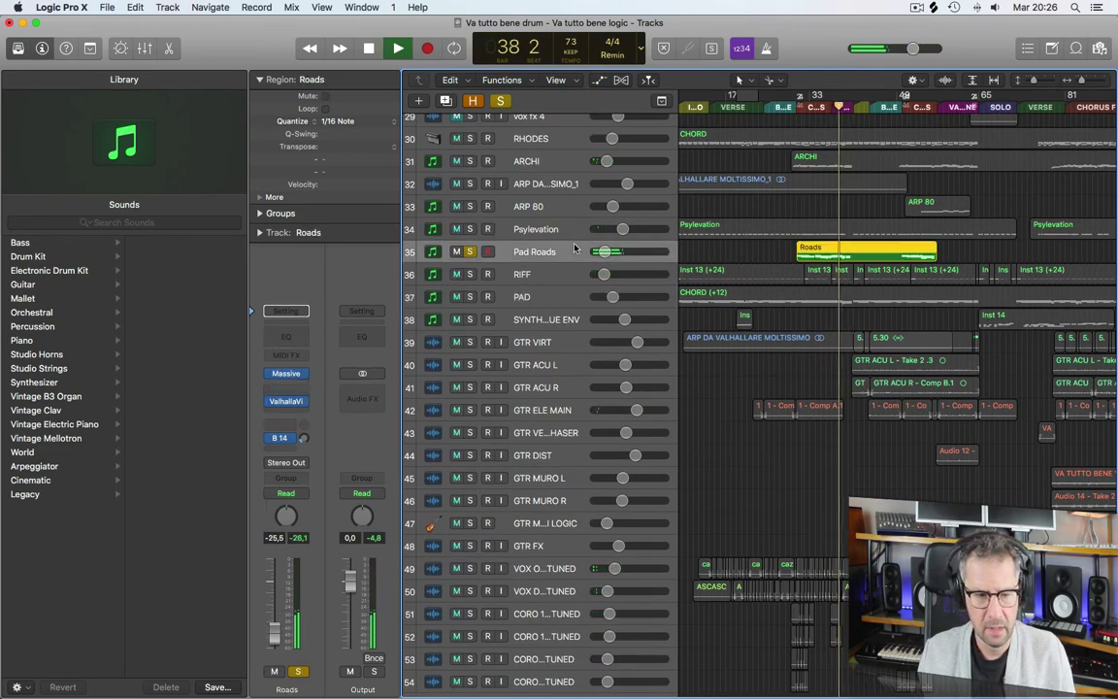
click(285, 373)
key(super+w)
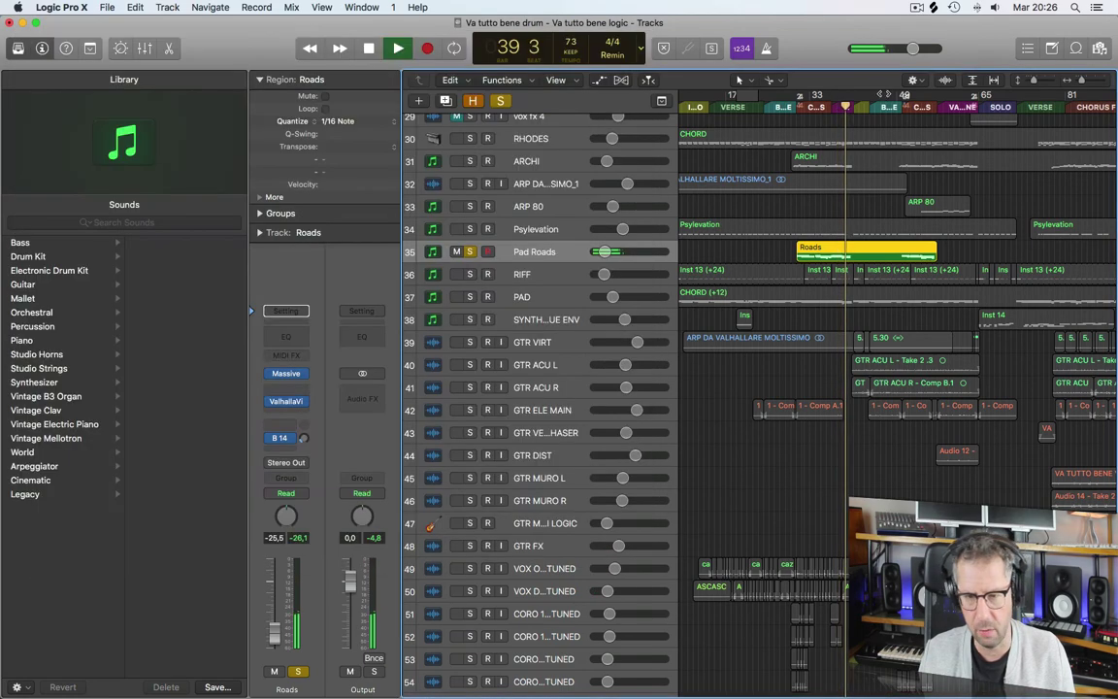
drag(798, 98, 845, 97)
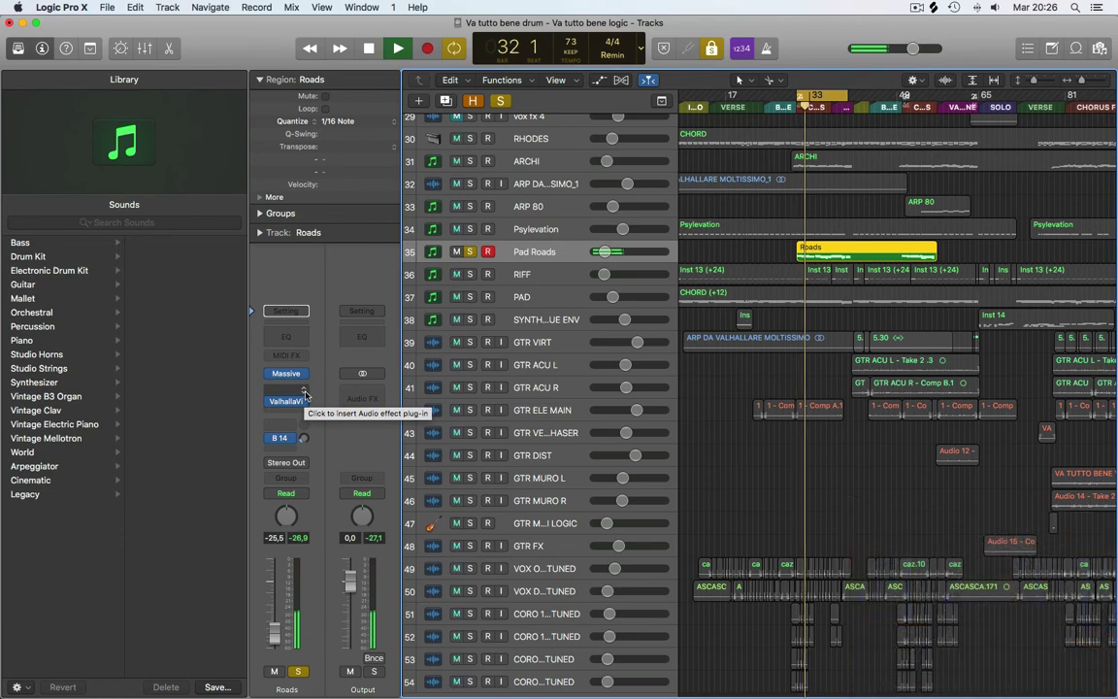
Step: Insert the FabFilter Saturn 2 effect on the Pad Roads track, between Massive and the Valhalla reverb
click(304, 394)
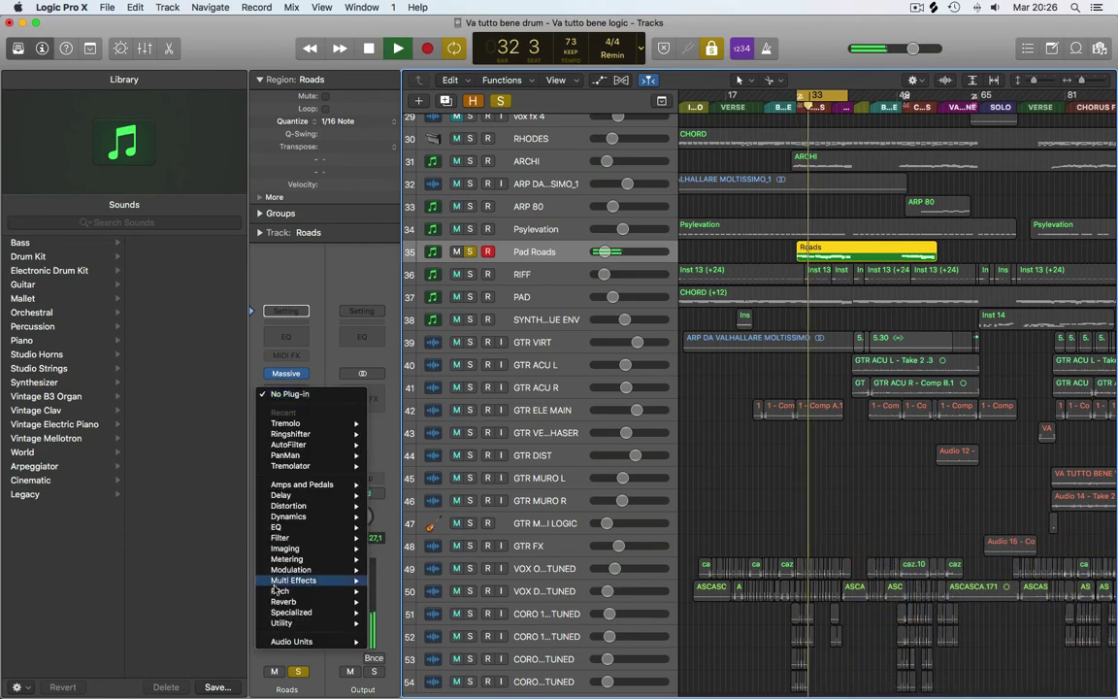
mouse_move(291, 642)
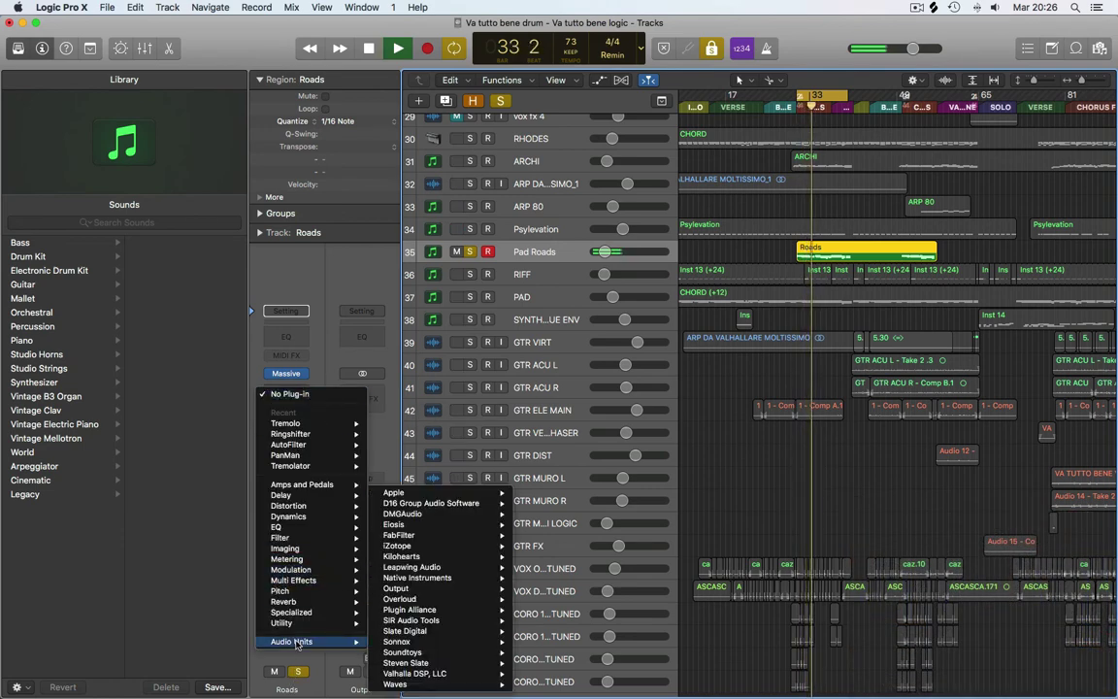
mouse_move(446, 656)
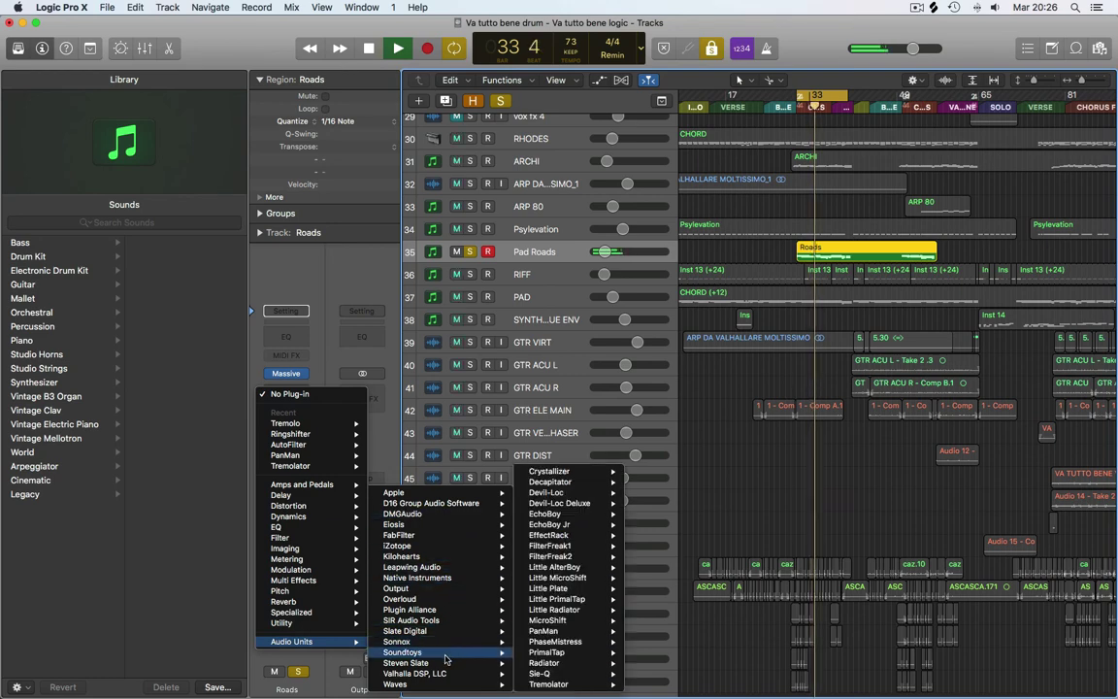
mouse_move(417, 535)
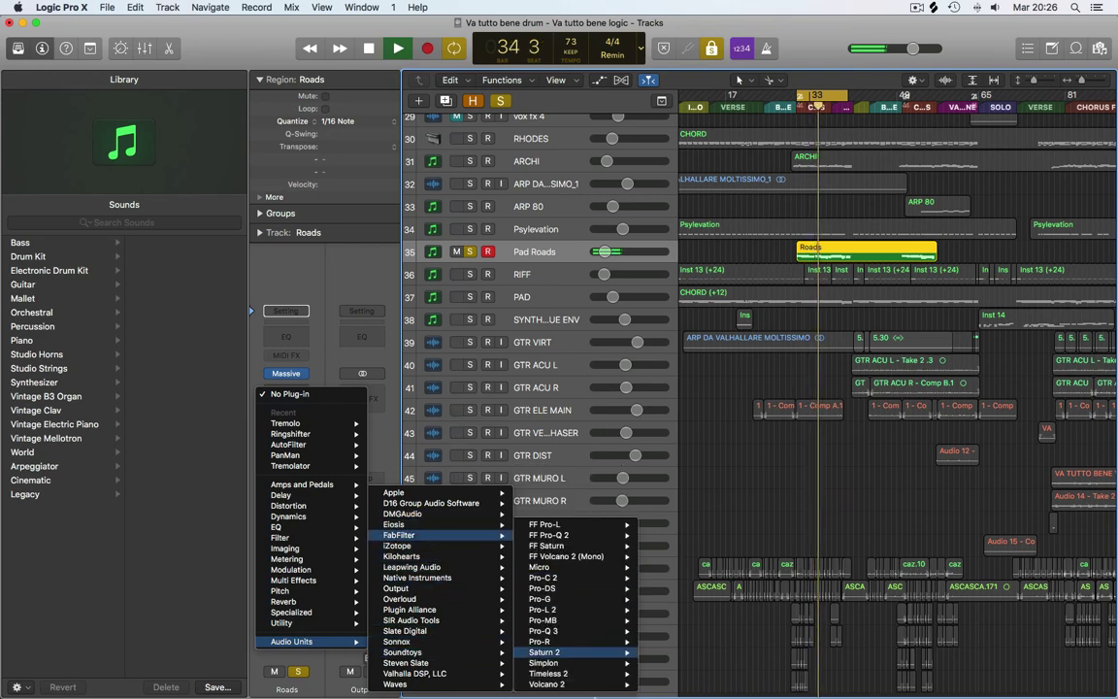
click(668, 656)
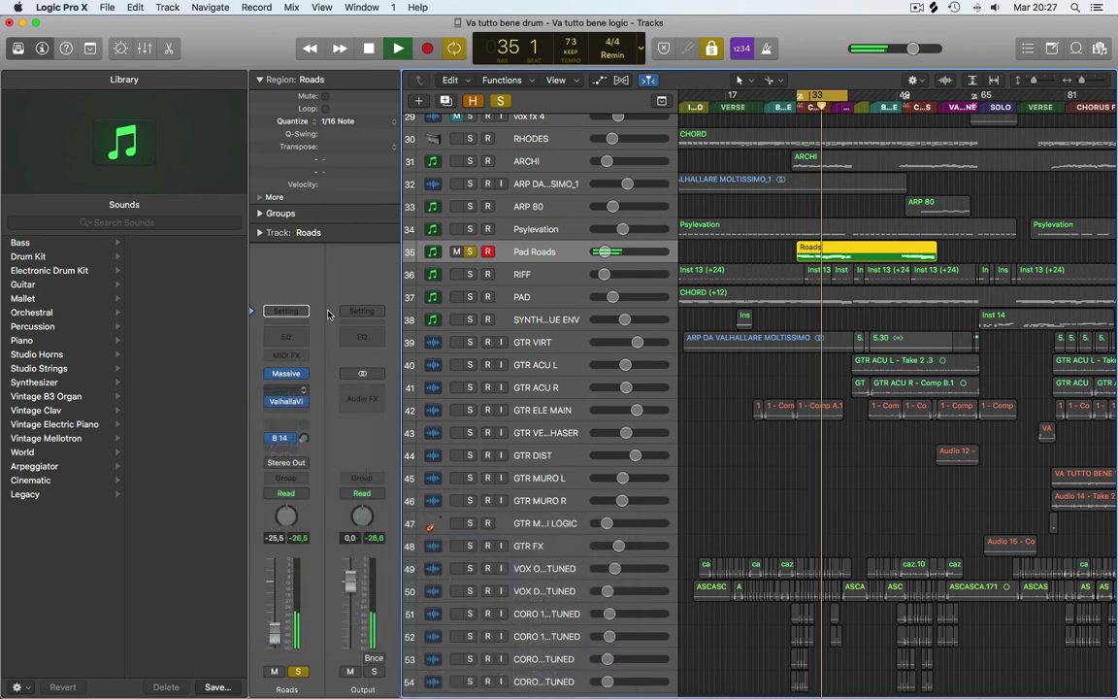
Step: Load the 456 Demo MdB preset in Saturn 2 and set its overall mix to 21%
click(471, 102)
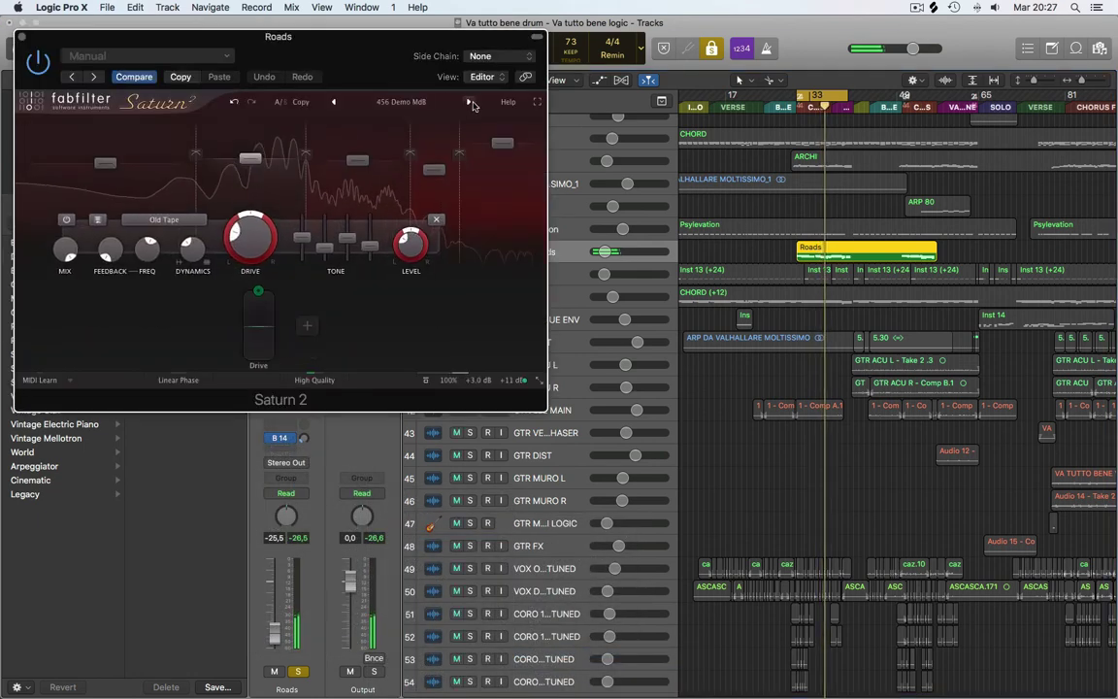
mouse_move(509, 361)
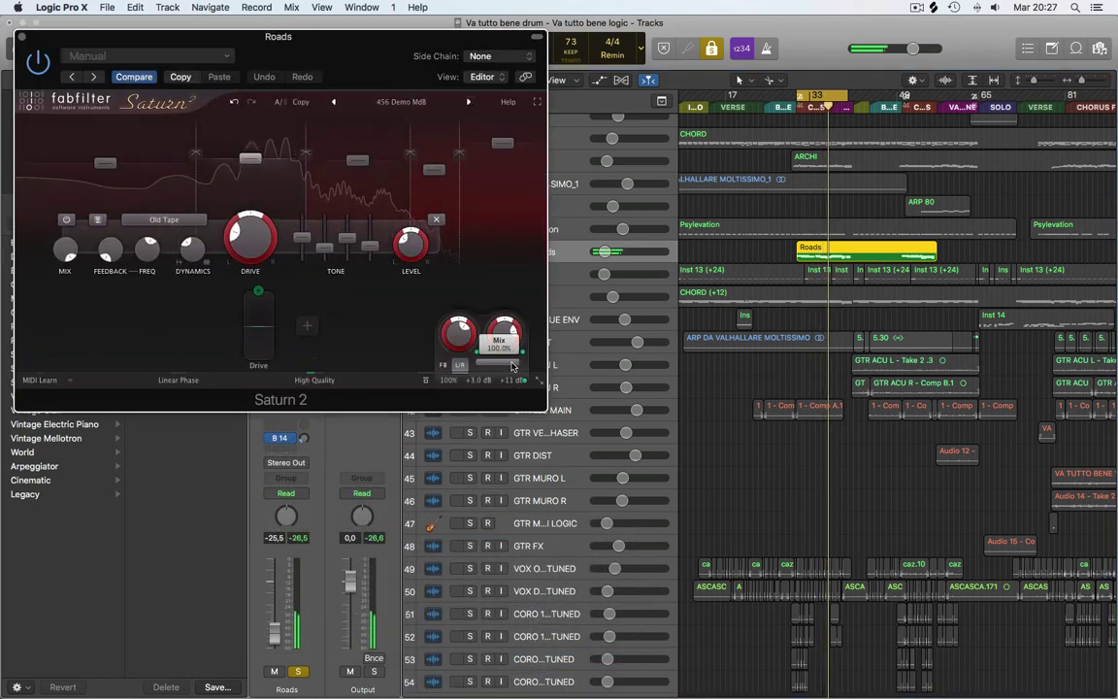
drag(512, 366, 406, 372)
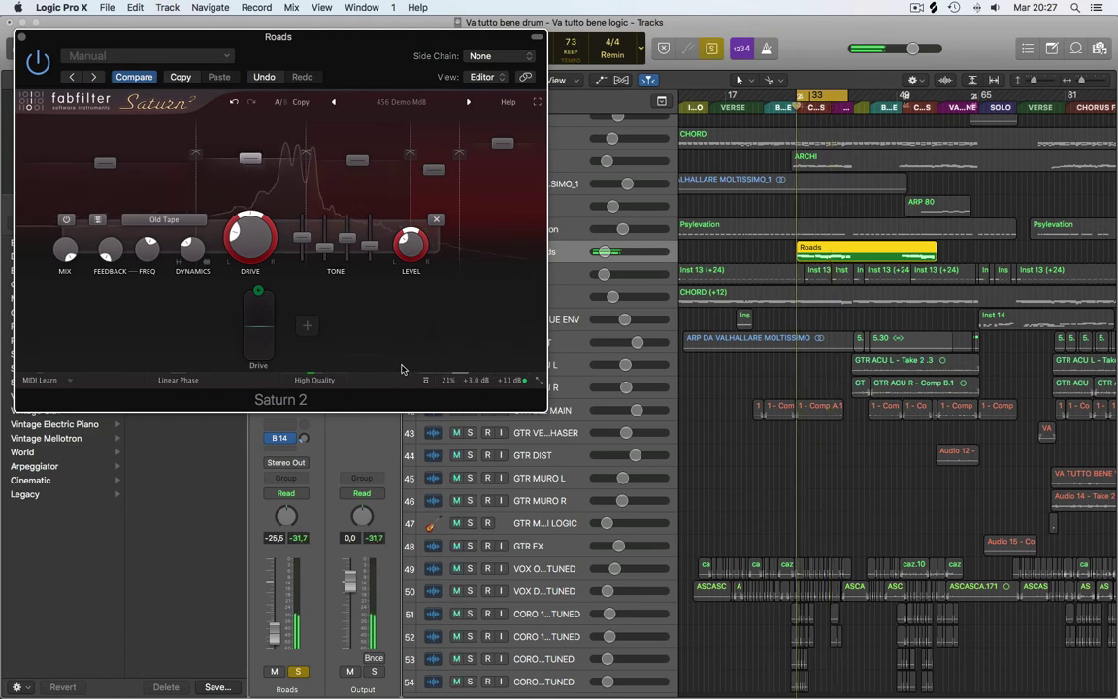
Step: Unsolo the Pad Roads track to hear it in the full mix and close the Saturn 2 window
click(301, 672)
click(301, 672)
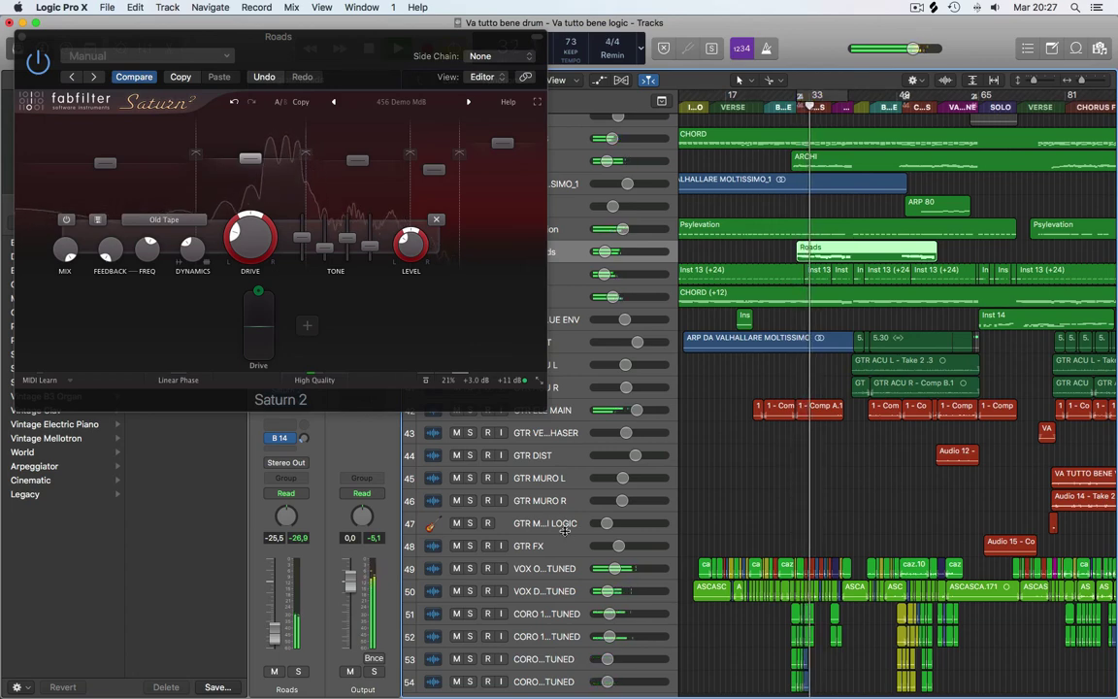
click(18, 37)
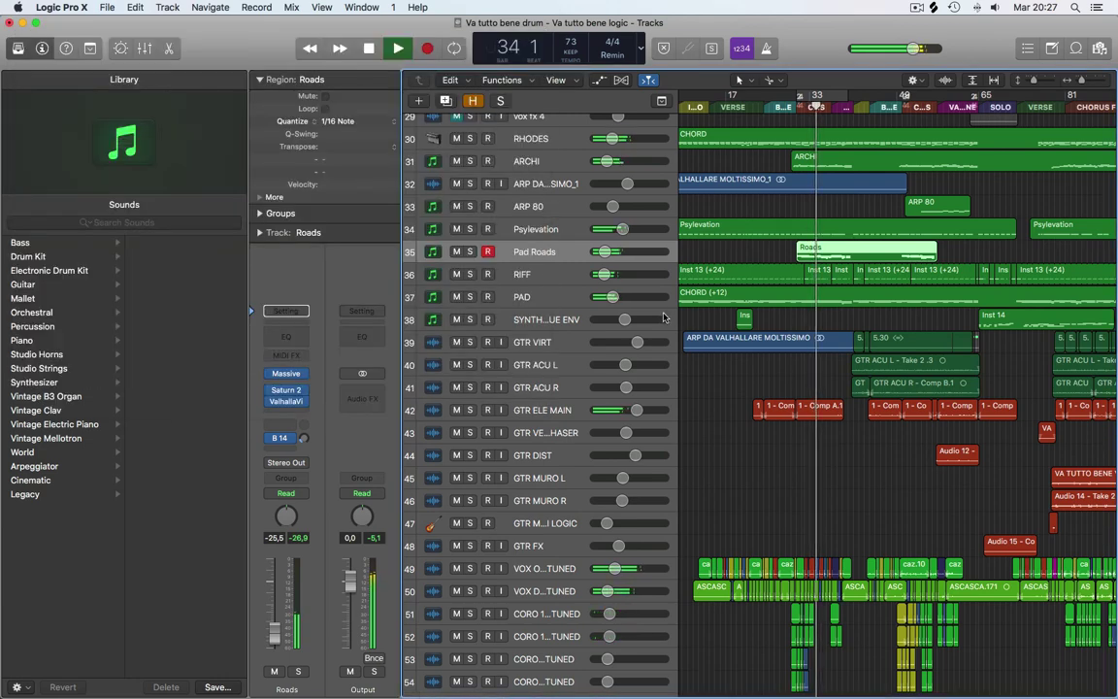